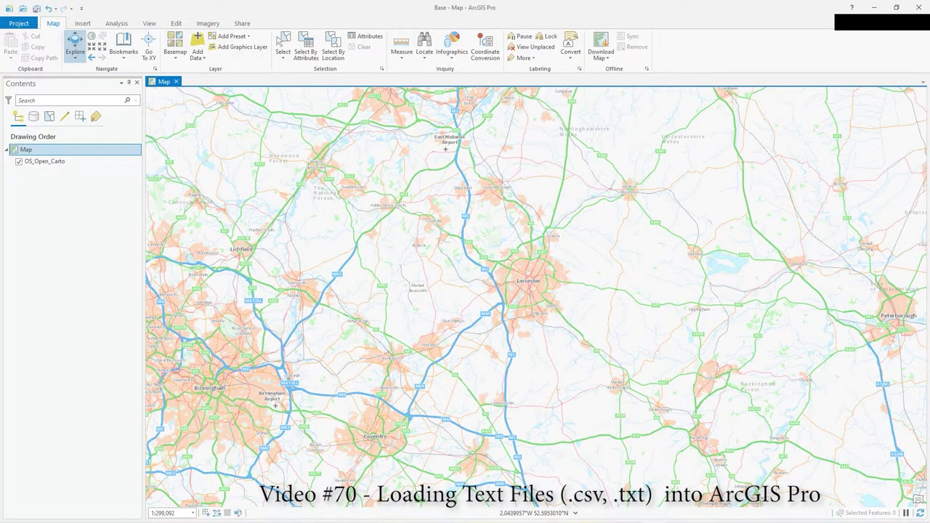
# - Bring the Chrome window showing the GetTheData Open Pubs page in front of ArcGIS Pro
pyautogui.hotkey('alt', 'Tab')
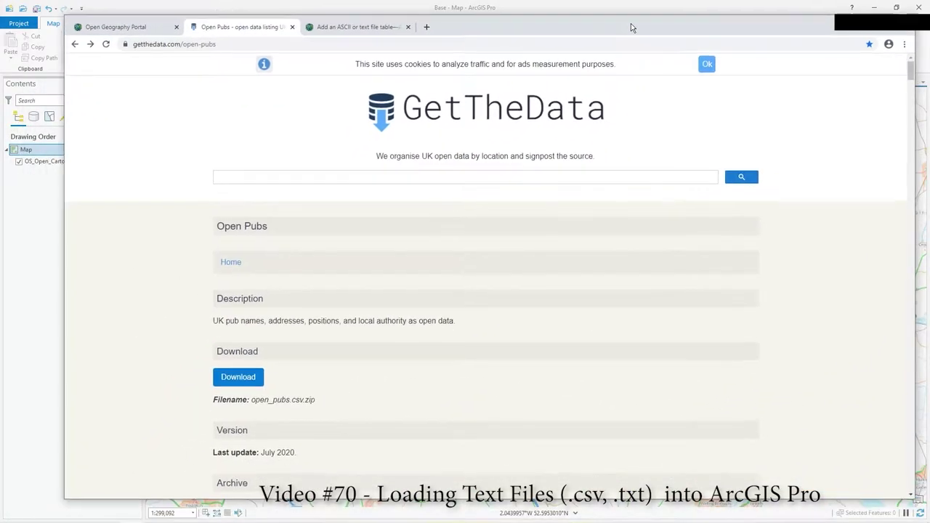
# - Switch to the ONS Open Geography Portal tab and browse its menus
pyautogui.moveTo(631, 24); pyautogui.dragTo(628, 33)
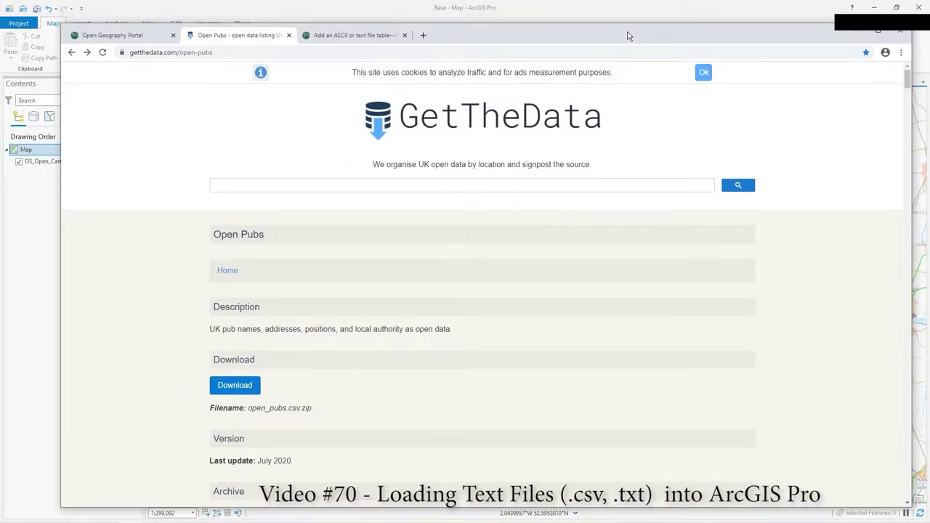
pyautogui.click(134, 39)
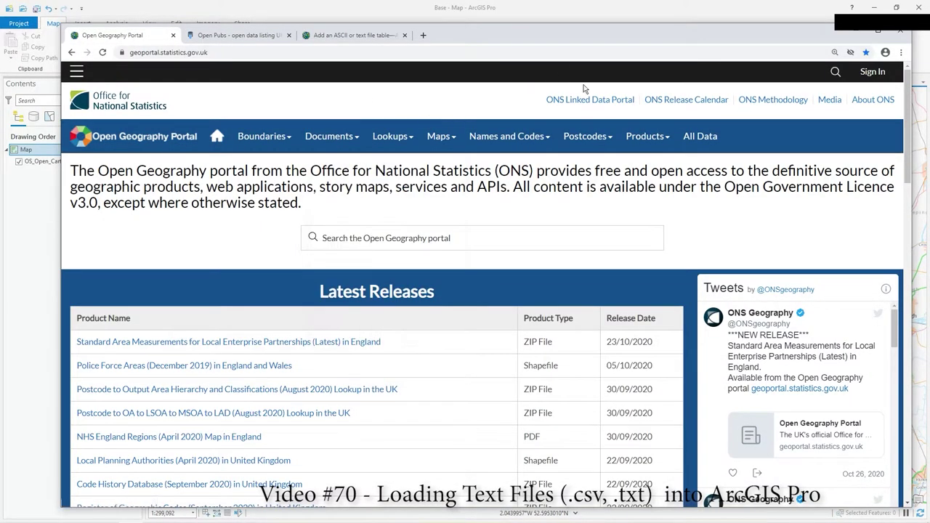
pyautogui.moveTo(588, 136)
pyautogui.moveTo(522, 165)
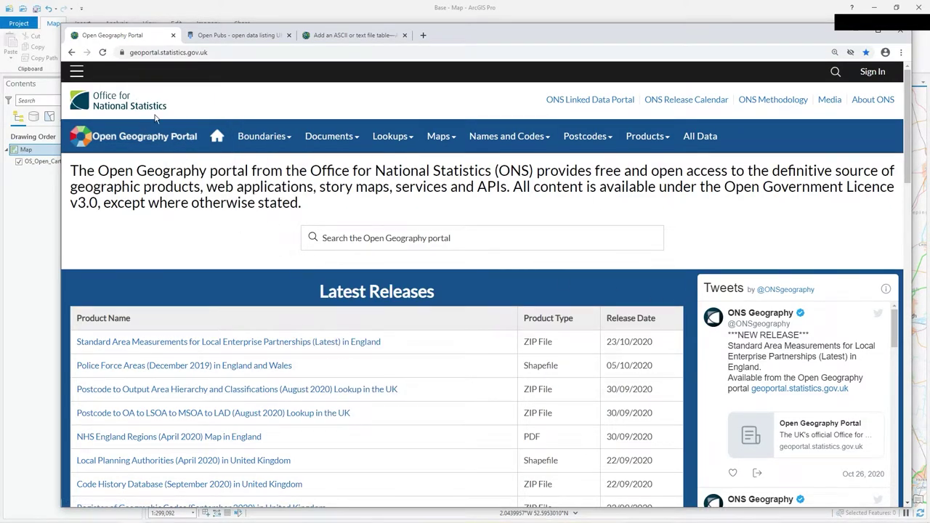
pyautogui.scroll(-2, 440, 353)
pyautogui.scroll(2, 440, 353)
# - Select the Open Geography Portal's web address in the address bar
pyautogui.click(238, 53)
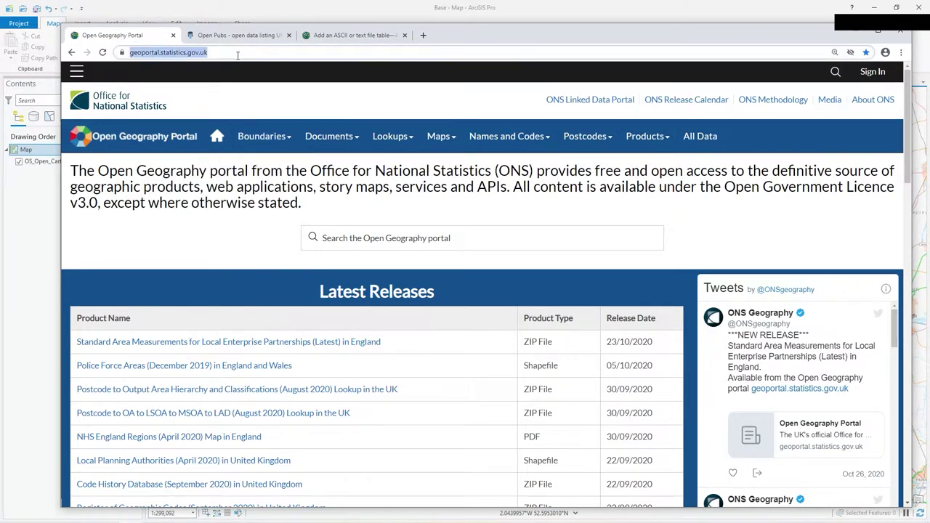
pyautogui.moveTo(234, 154)
pyautogui.moveTo(228, 206)
# - Return to the Open Pubs tab and look over the page heading
pyautogui.click(242, 39)
pyautogui.scroll(-3, 323, 258)
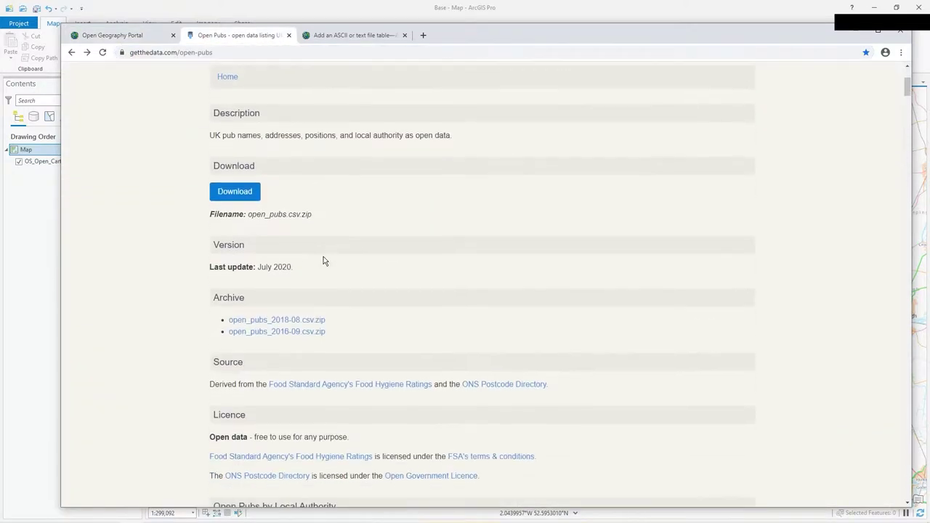
pyautogui.scroll(3, 323, 261)
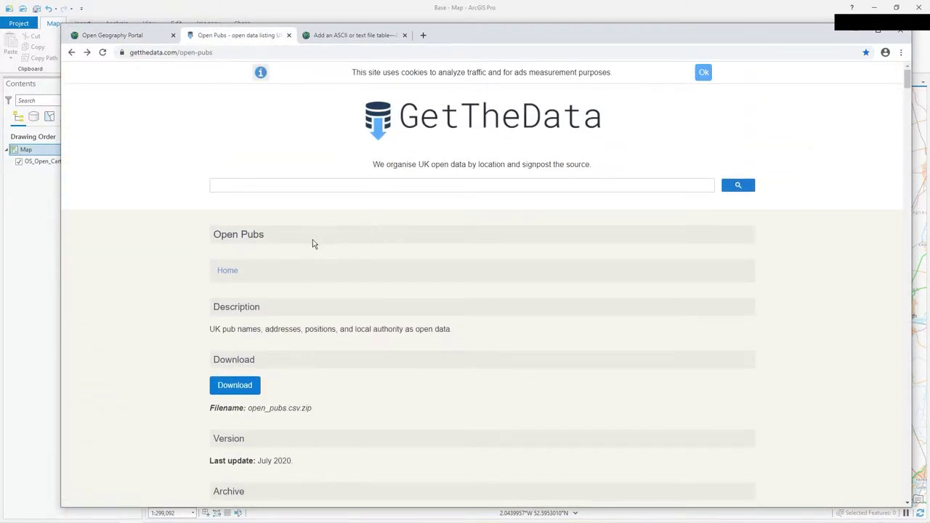
pyautogui.moveTo(210, 237); pyautogui.dragTo(266, 237)
pyautogui.click(176, 274)
# - Review the Download, Licence and Fields sections of the Open Pubs page
pyautogui.scroll(-5, 176, 274)
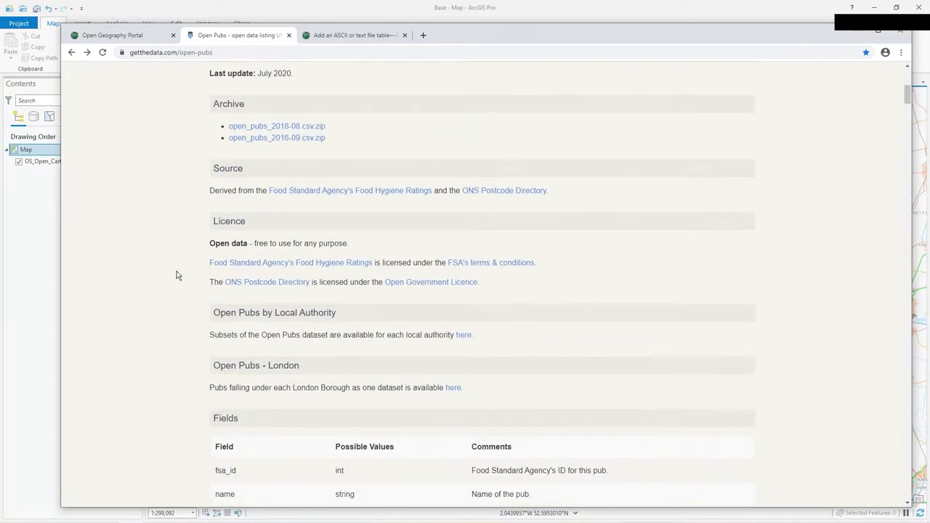
pyautogui.scroll(-3, 177, 275)
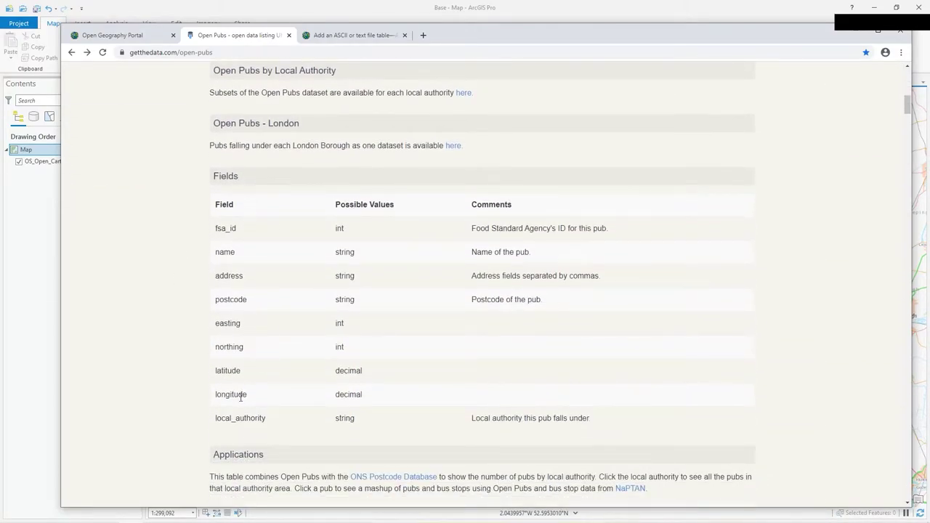
pyautogui.scroll(-2, 153, 365)
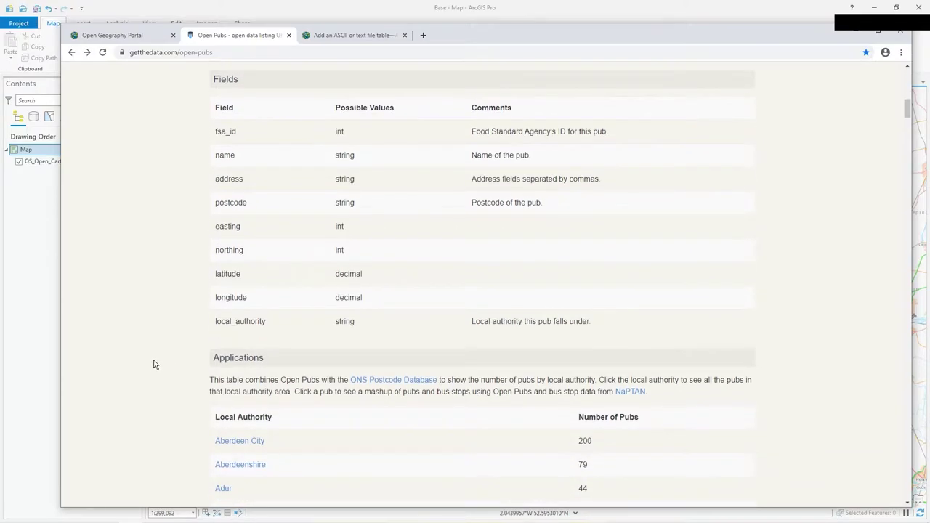
pyautogui.scroll(2, 153, 365)
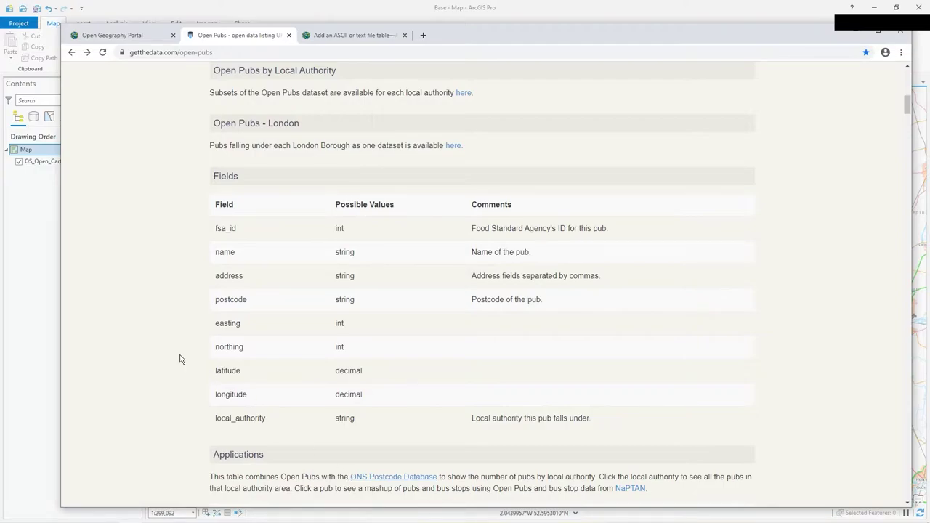
pyautogui.scroll(1, 181, 359)
pyautogui.scroll(-1, 181, 359)
pyautogui.scroll(-1, 186, 320)
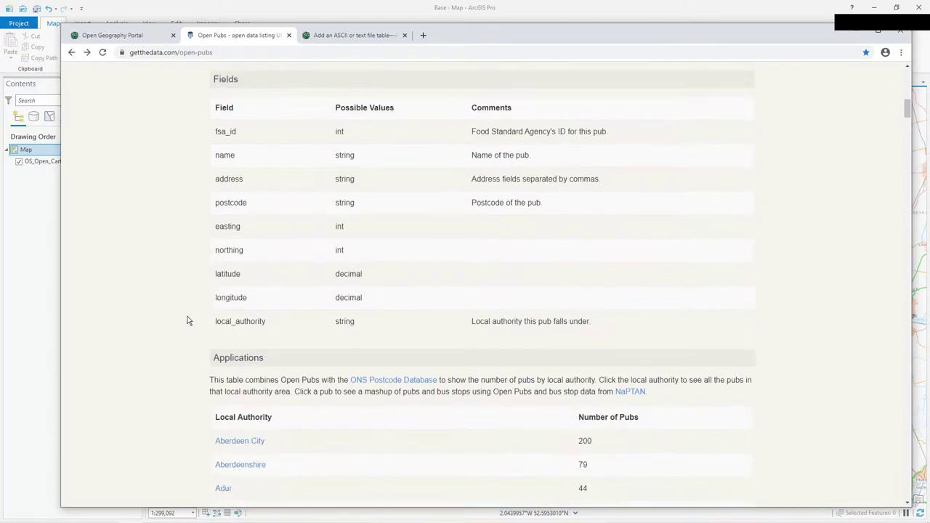
pyautogui.scroll(1, 209, 293)
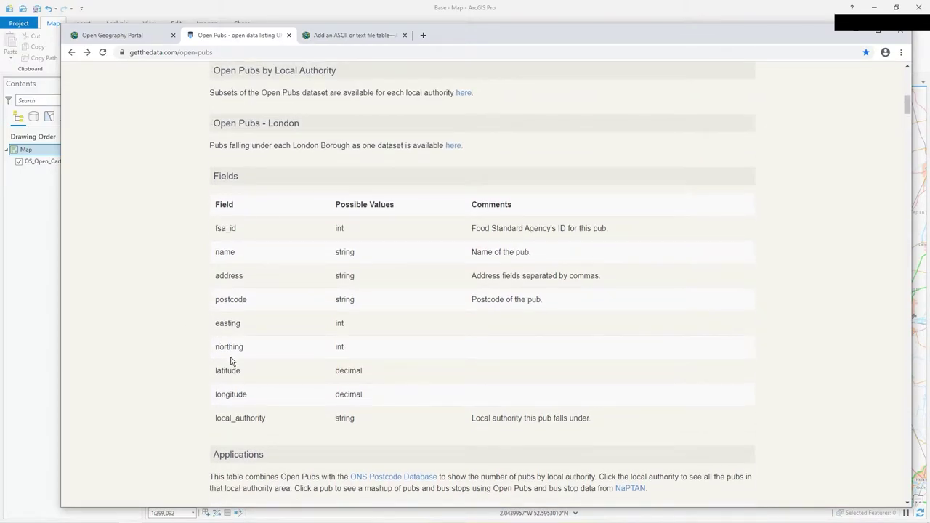
pyautogui.scroll(5, 231, 361)
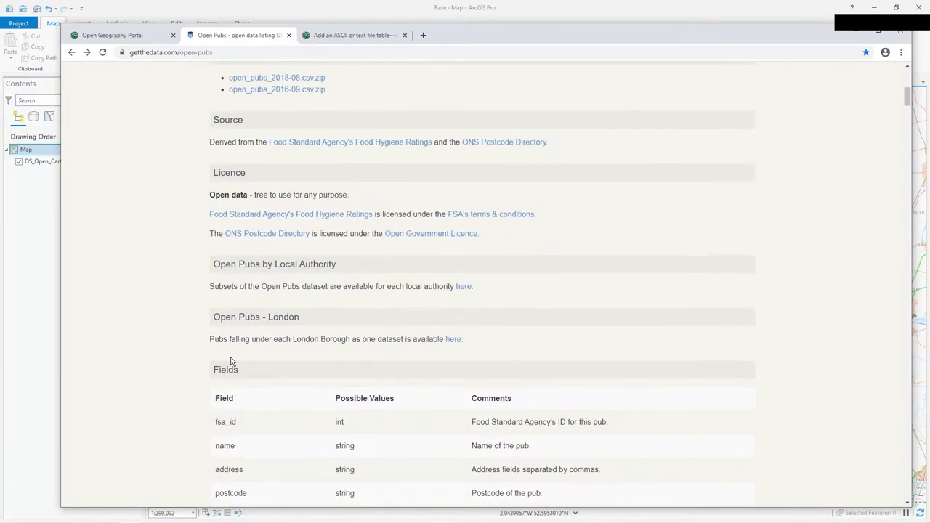
# - Minimize Chrome and open XY Table To Point via Map > Add Data > XY Point Data
pyautogui.click(856, 31)
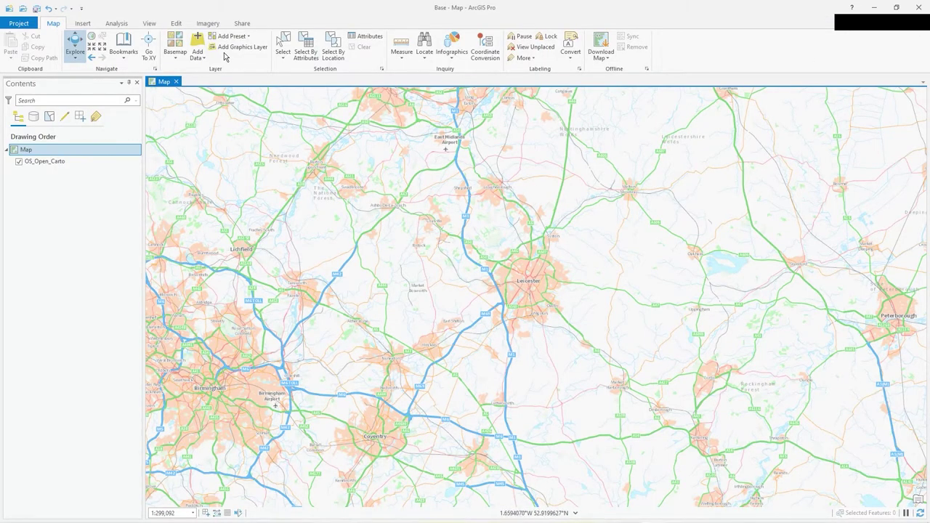
pyautogui.click(115, 25)
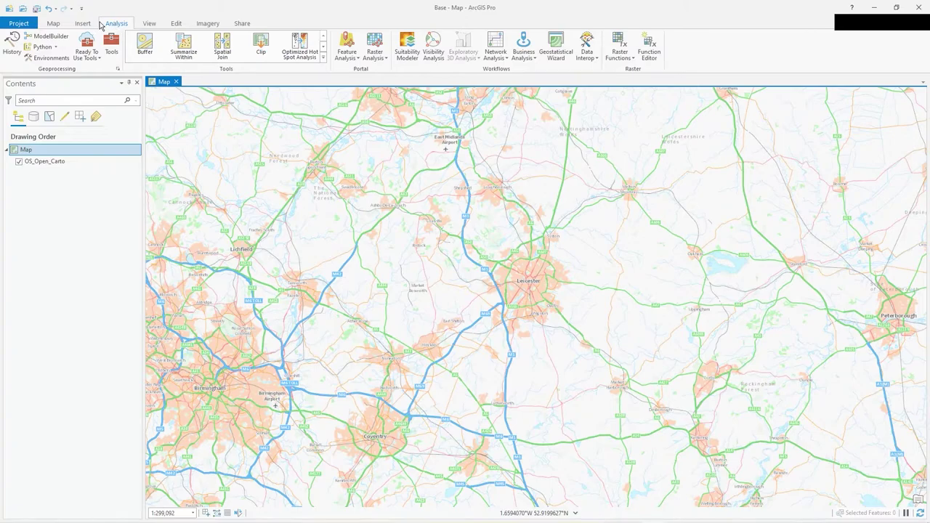
pyautogui.click(55, 26)
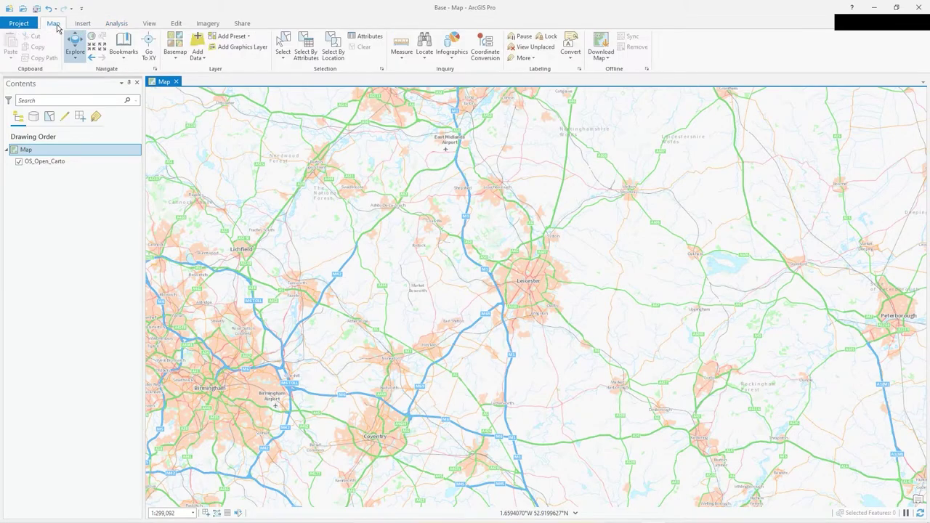
pyautogui.click(199, 56)
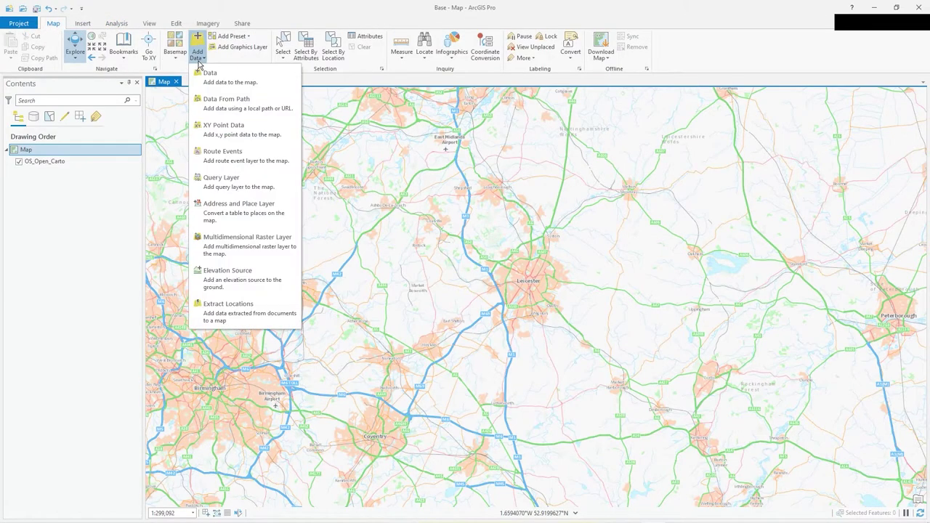
pyautogui.click(244, 140)
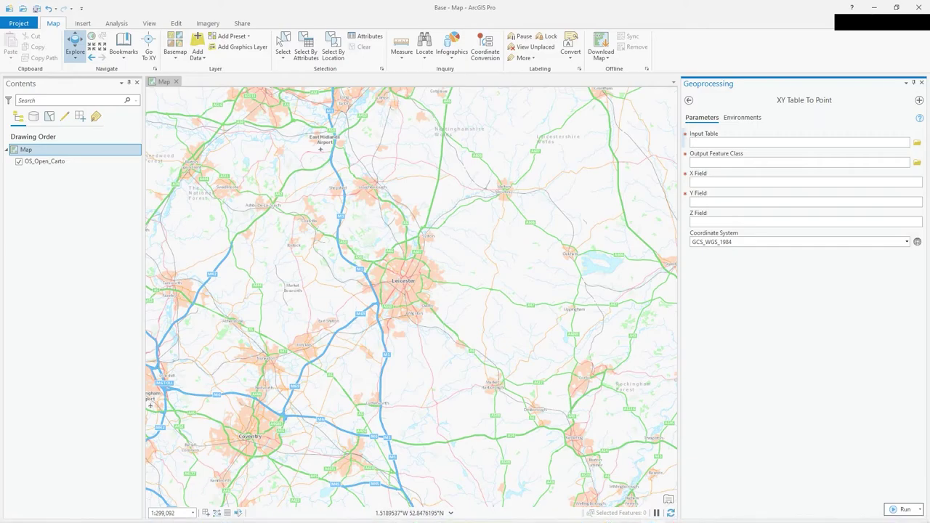
# - Check the easting/northing and latitude/longitude rows in the Open Pubs Fields table, then minimize Chrome
pyautogui.hotkey('alt', 'Tab')
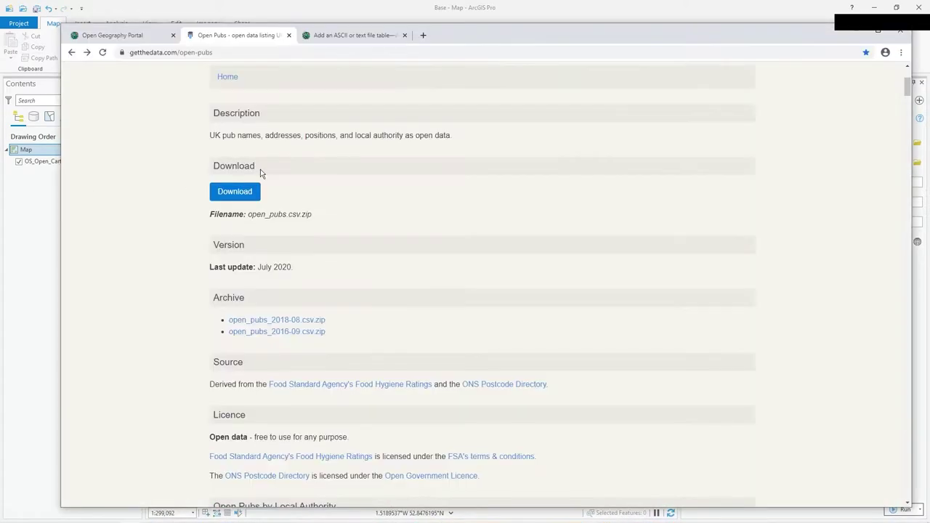
pyautogui.scroll(-5, 654, 291)
pyautogui.scroll(-3, 657, 297)
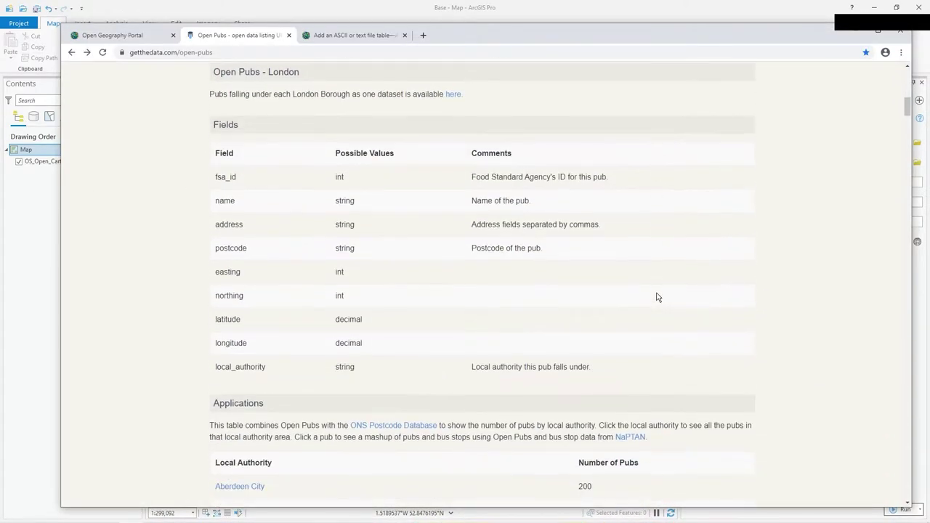
pyautogui.moveTo(205, 230); pyautogui.dragTo(361, 230)
pyautogui.moveTo(239, 227); pyautogui.dragTo(369, 249)
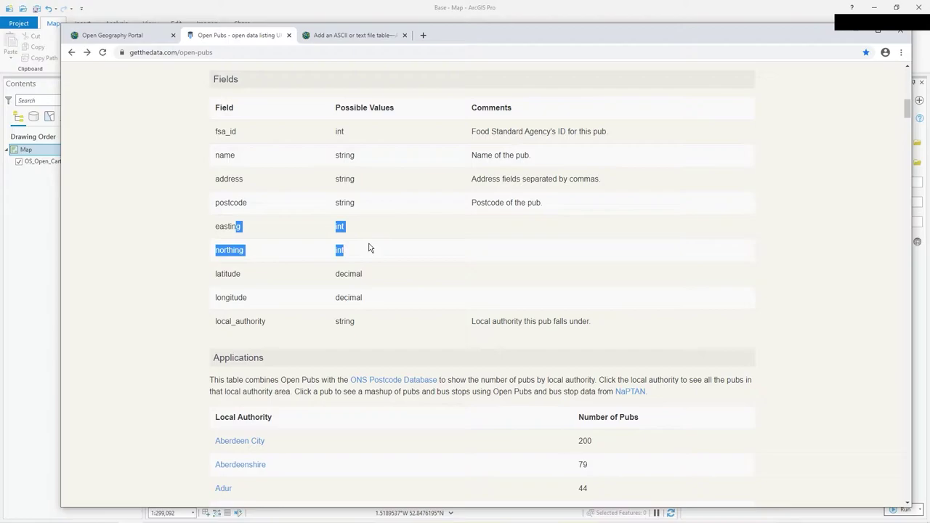
pyautogui.moveTo(216, 271); pyautogui.dragTo(402, 296)
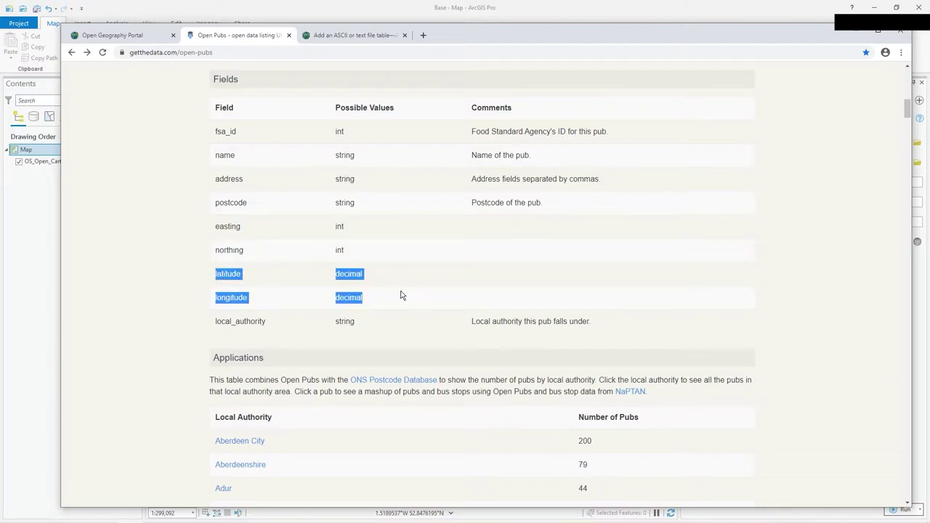
pyautogui.click(835, 298)
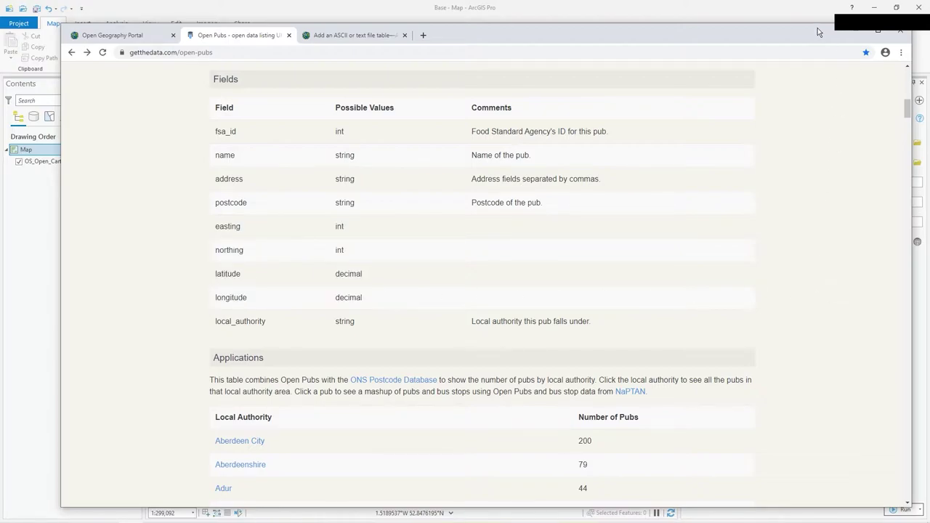
pyautogui.click(857, 32)
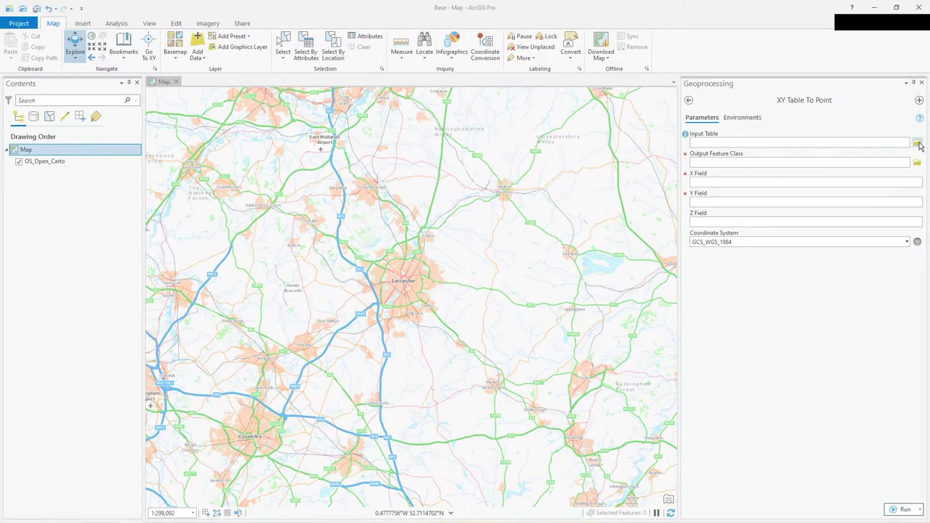
# - Set open_pubs.csv as the input table and shorten the output feature class name to open_pubs
pyautogui.click(918, 143)
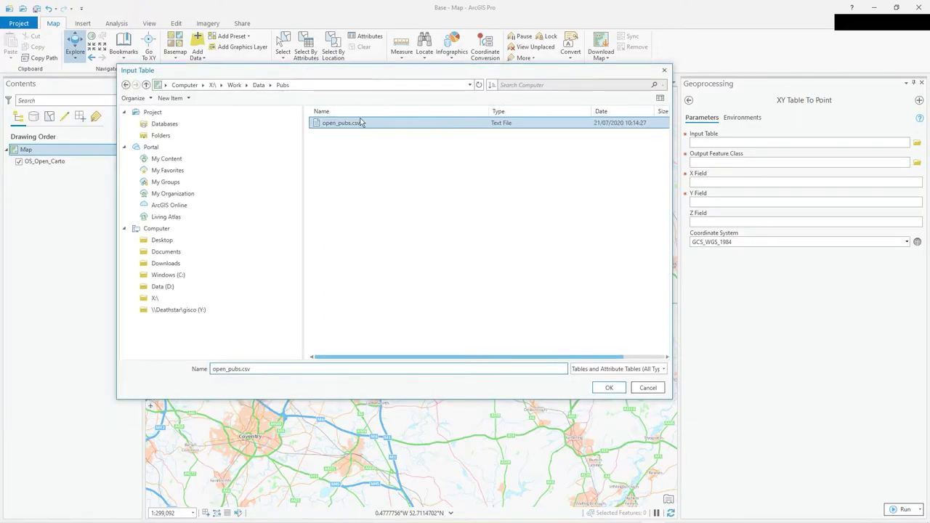
pyautogui.click(609, 388)
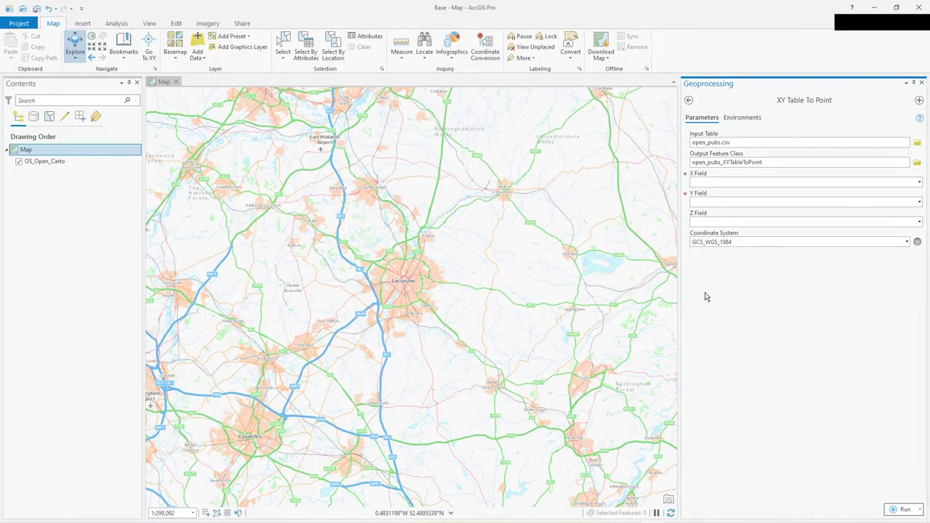
pyautogui.click(762, 161)
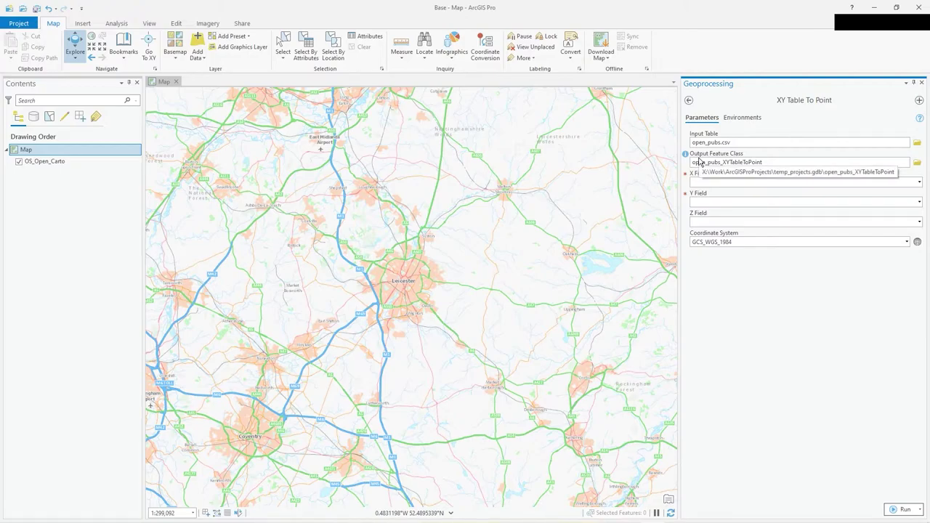
pyautogui.click(769, 162)
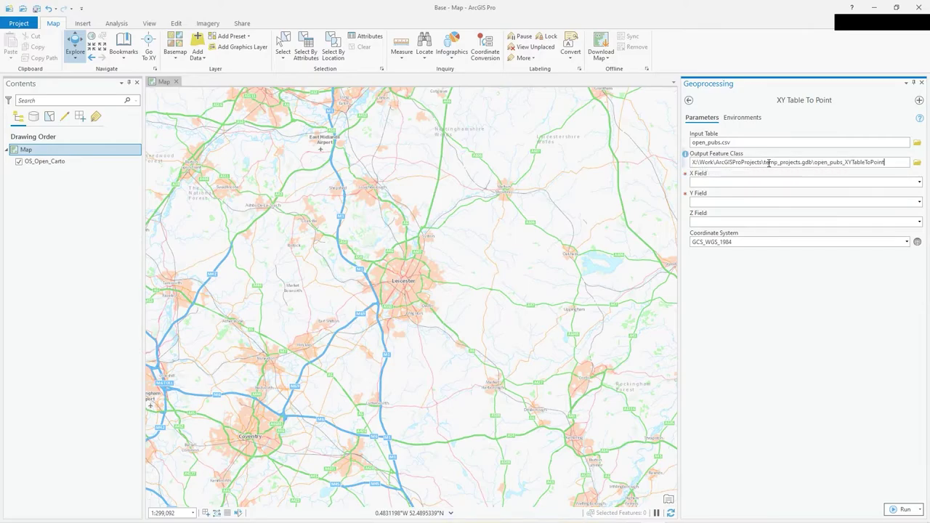
pyautogui.moveTo(887, 162); pyautogui.dragTo(846, 164)
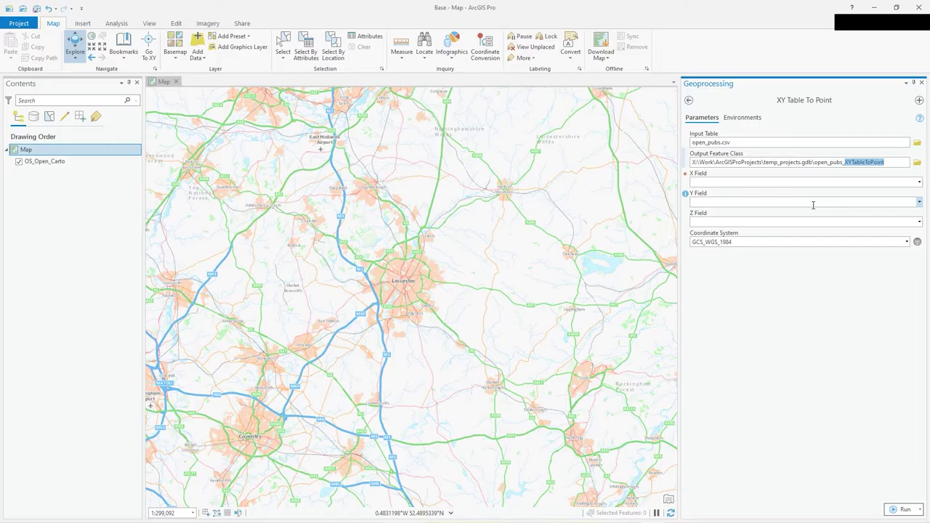
pyautogui.press('End')
pyautogui.hotkey('shift', 'Left')
pyautogui.hotkey('shift', 'Left')
pyautogui.hotkey('shift', 'Left')
pyautogui.hotkey('shift', 'Left')
pyautogui.hotkey('shift', 'Left')
pyautogui.hotkey('shift', 'Left')
pyautogui.hotkey('shift', 'Left')
pyautogui.hotkey('shift', 'Left')
pyautogui.hotkey('shift', 'Left')
pyautogui.hotkey('shift', 'Left')
pyautogui.hotkey('shift', 'Left')
pyautogui.hotkey('shift', 'Left')
pyautogui.hotkey('shift', 'Left')
pyautogui.hotkey('shift', 'Left')
pyautogui.hotkey('shift', 'Left')
pyautogui.press('BackSpace')
# - Choose Field5 as the X Field in XY Table To Point
pyautogui.click(735, 186)
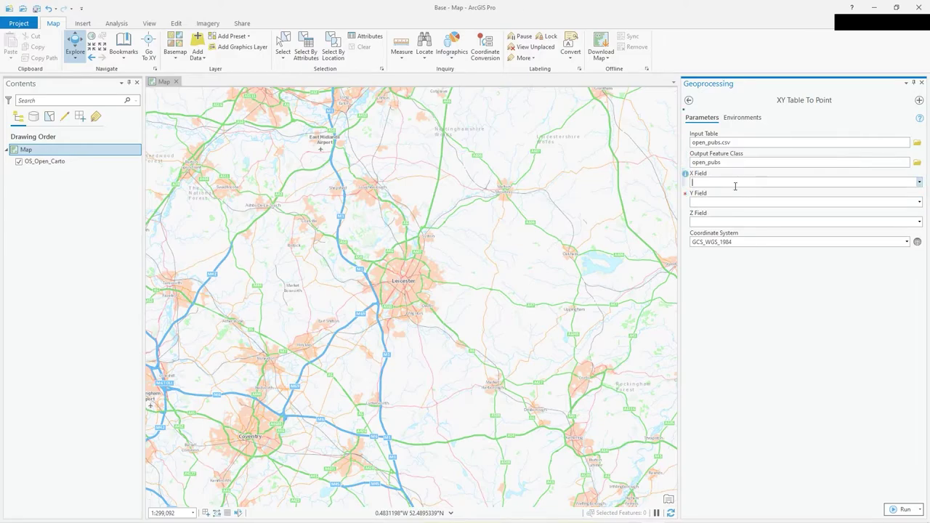
pyautogui.click(919, 183)
pyautogui.click(810, 206)
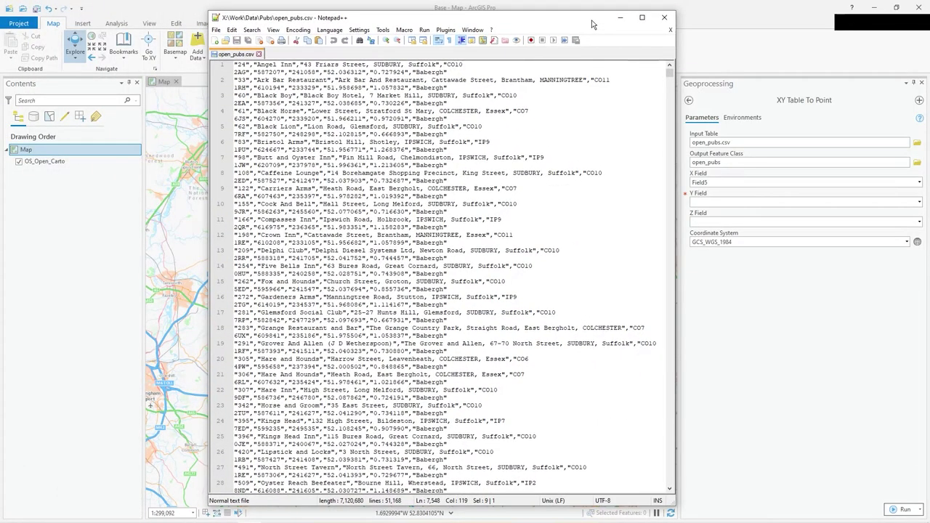
# - Maximize Notepad++, inspect the columns of open_pubs.csv's first row, then close it
pyautogui.click(643, 16)
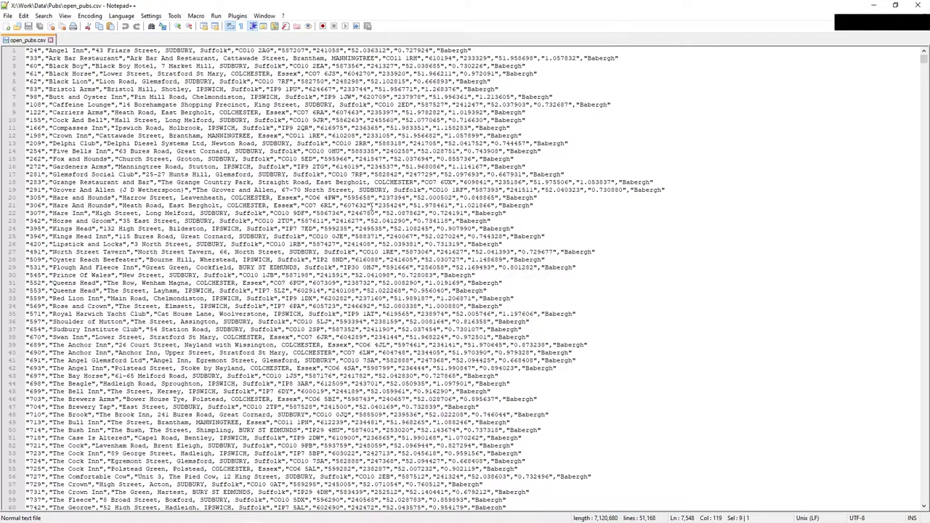
pyautogui.moveTo(29, 50); pyautogui.dragTo(527, 51)
pyautogui.click(487, 57)
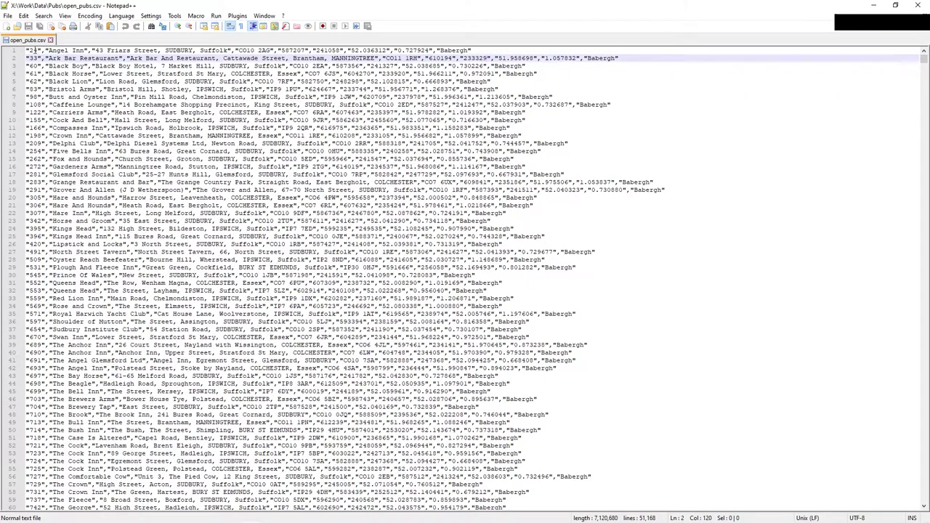
pyautogui.moveTo(26, 50); pyautogui.dragTo(490, 48)
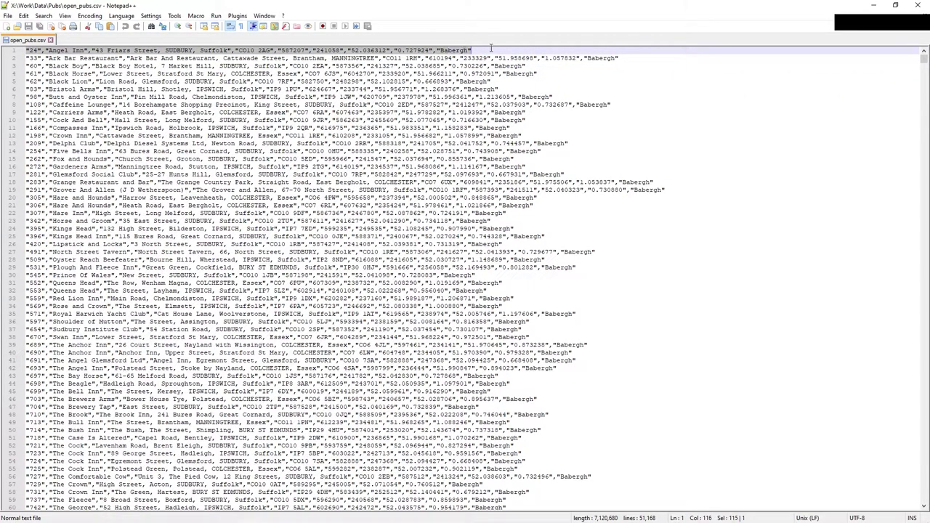
pyautogui.click(304, 81)
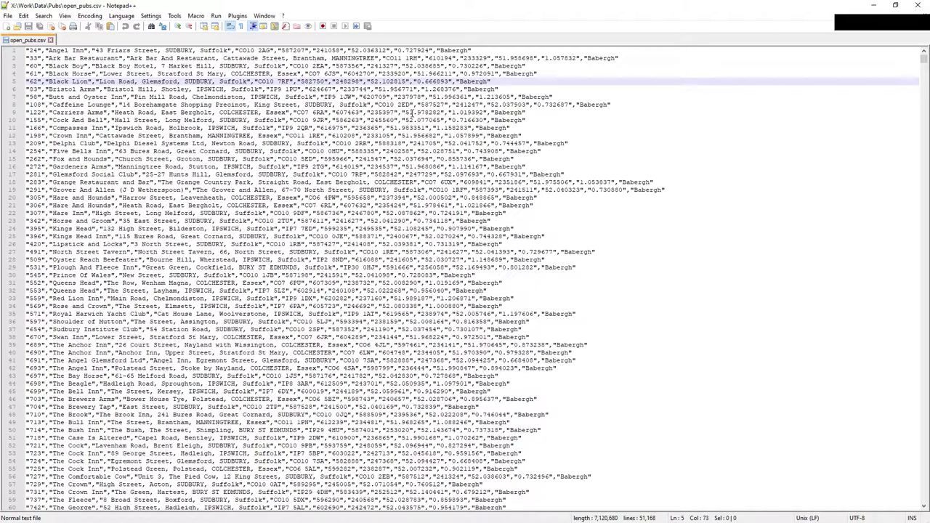
pyautogui.click(918, 5)
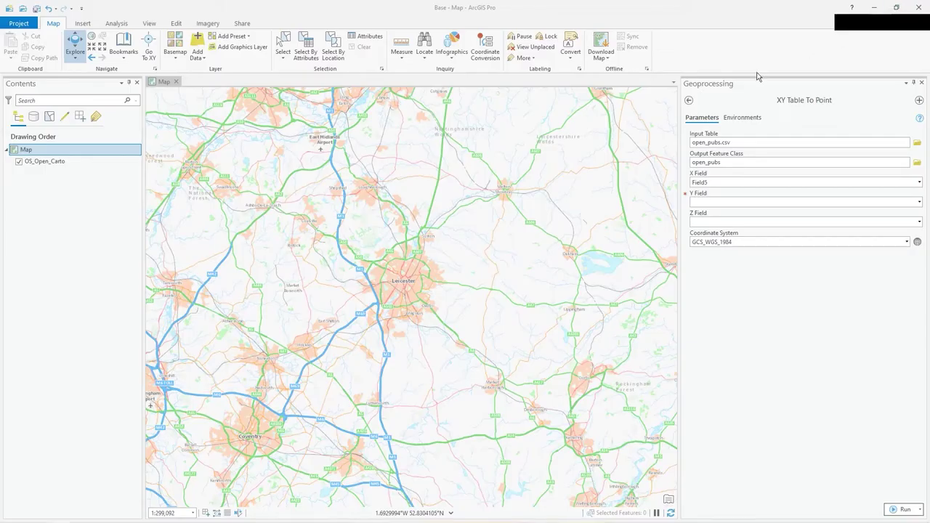
# - Choose Field6 from the Y Field dropdown
pyautogui.click(920, 203)
pyautogui.click(758, 235)
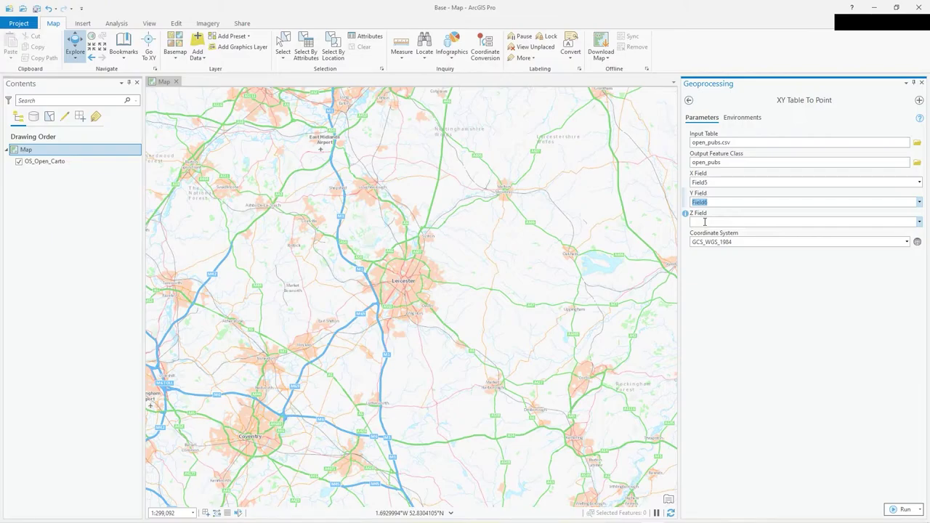
# - Open the coordinate system chooser and expand Projected Coordinate System > National Grids
pyautogui.click(917, 242)
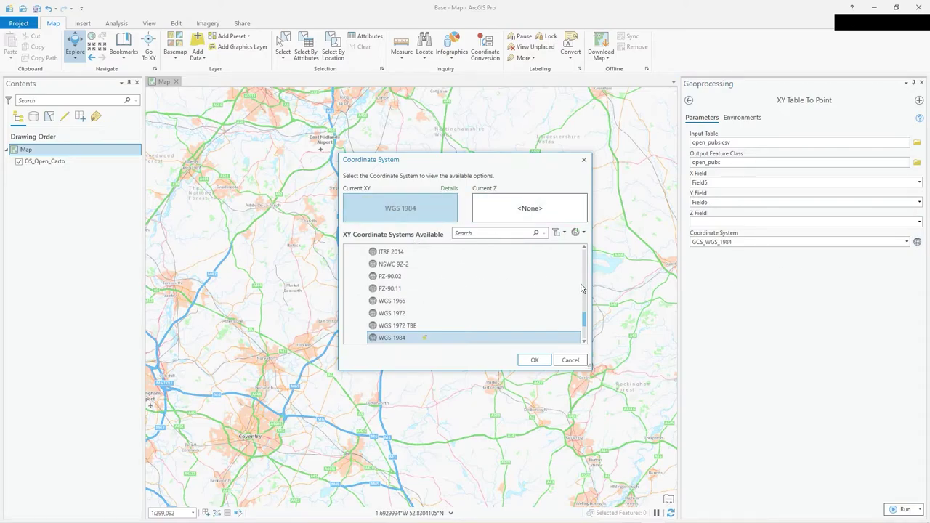
pyautogui.moveTo(587, 323); pyautogui.dragTo(589, 244)
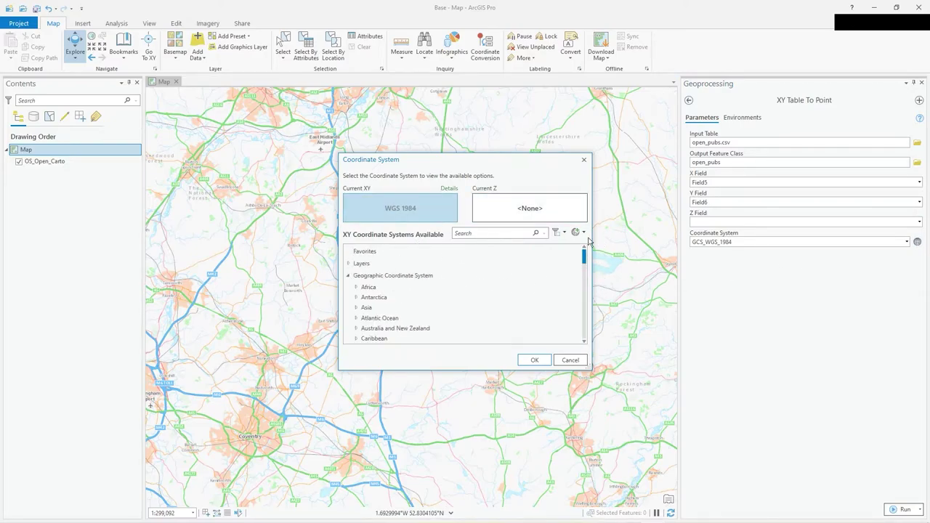
pyautogui.click(349, 277)
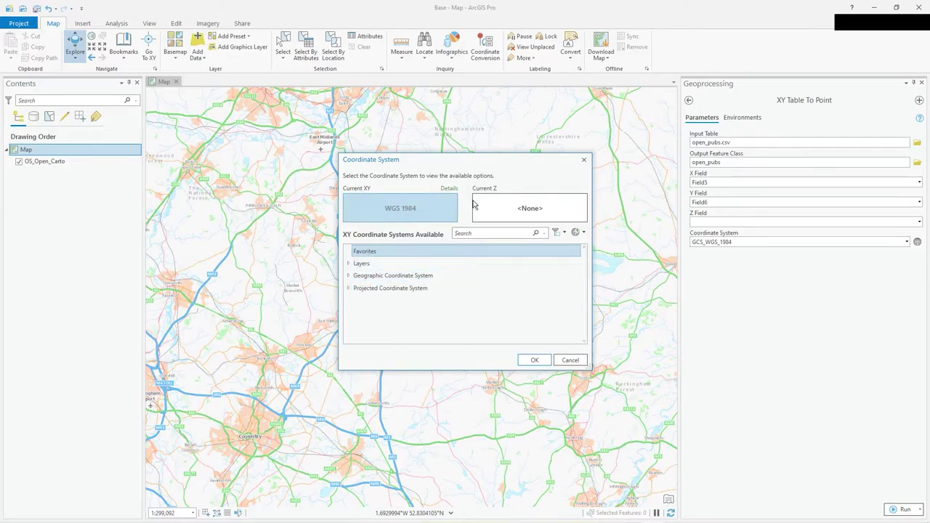
pyautogui.click(349, 288)
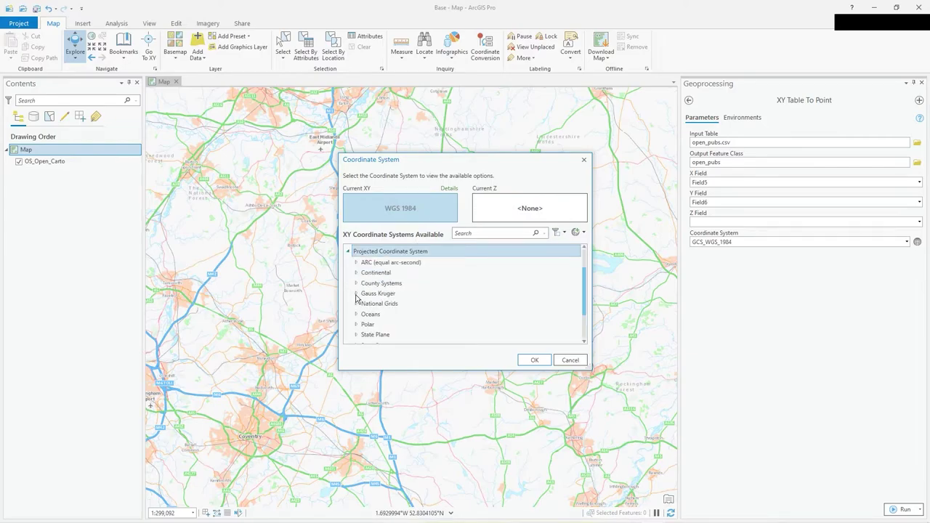
pyautogui.click(356, 303)
pyautogui.scroll(-3, 411, 305)
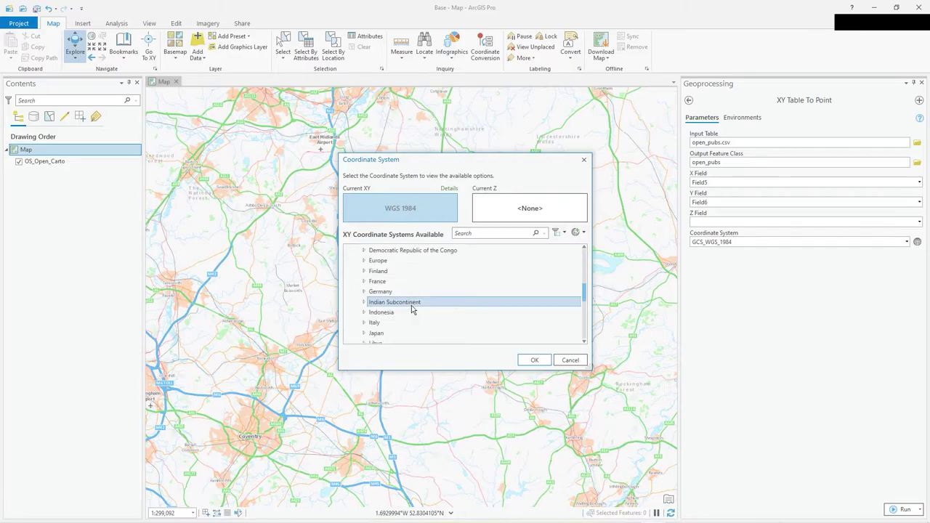
pyautogui.scroll(-3, 412, 305)
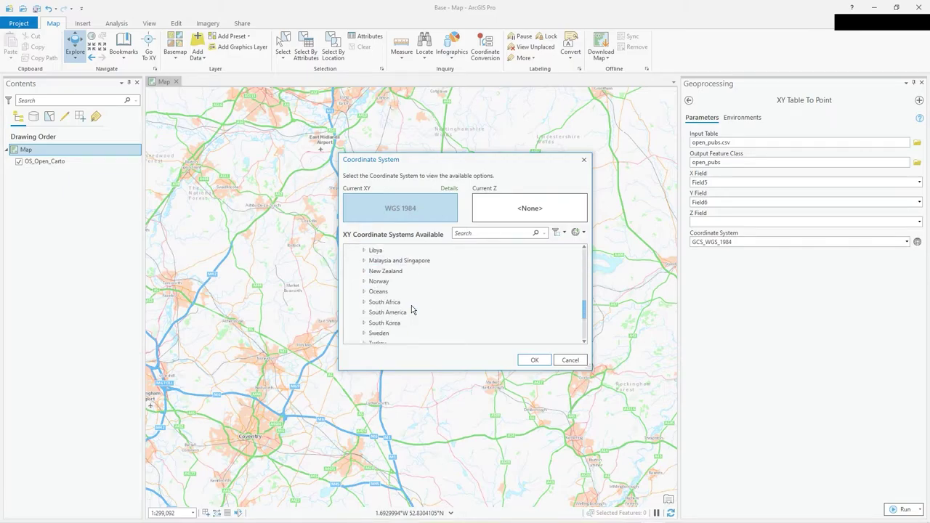
pyautogui.scroll(-2, 411, 305)
pyautogui.scroll(5, 411, 305)
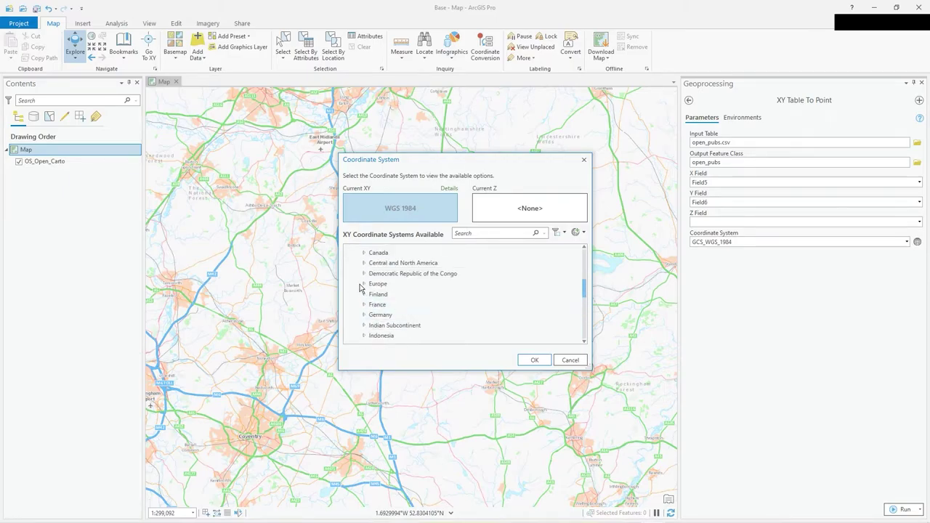
# - Pick British National Grid from the Europe grids and confirm it
pyautogui.click(364, 285)
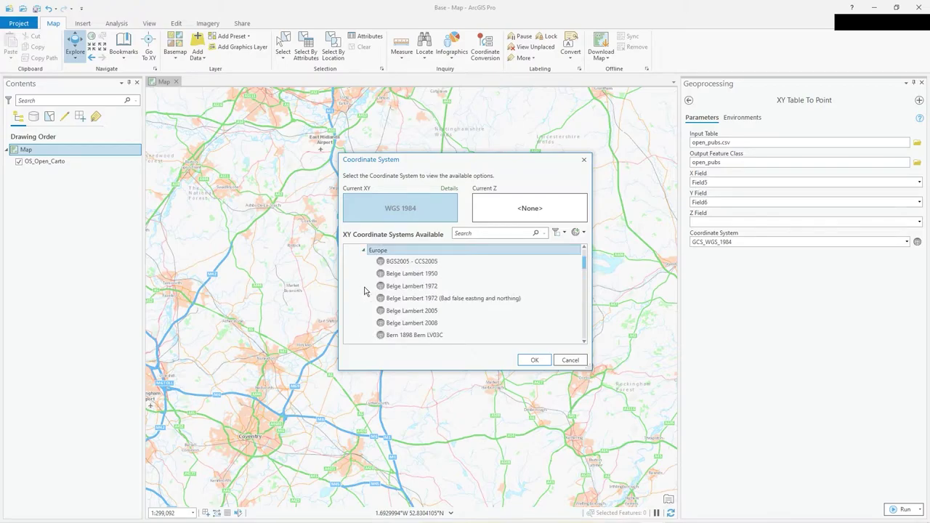
pyautogui.scroll(-2, 365, 291)
pyautogui.click(411, 266)
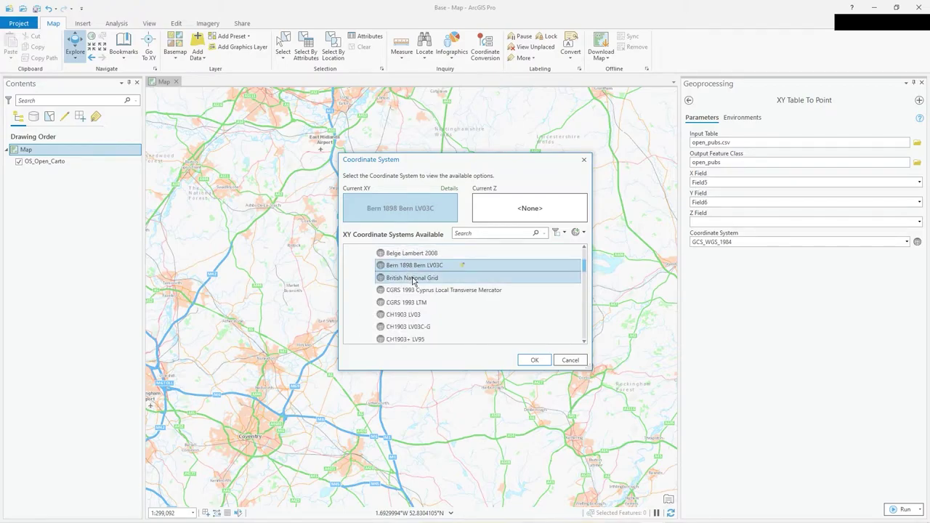
pyautogui.click(412, 277)
pyautogui.click(544, 358)
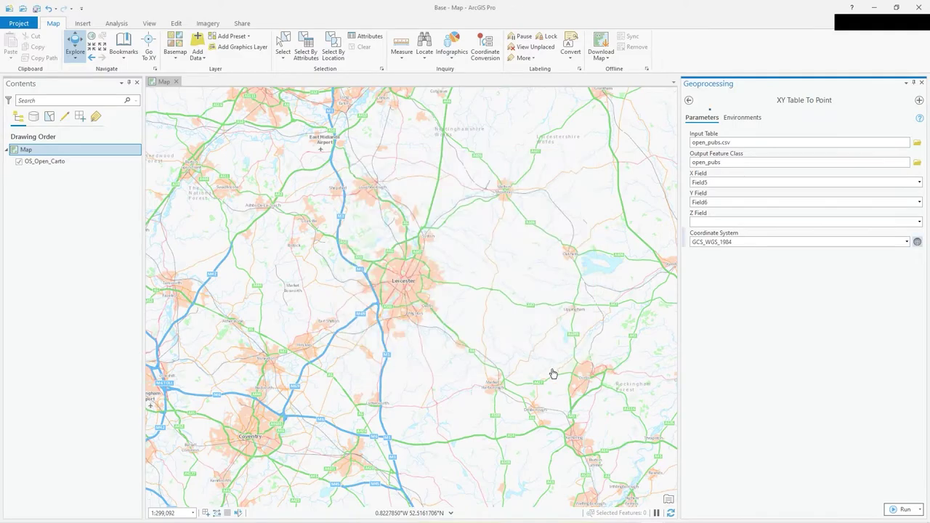
# - Browse the coordinate system chooser and its create/import options, then close it unchanged with British_National_Grid kept
pyautogui.click(907, 242)
pyautogui.click(907, 243)
pyautogui.click(917, 242)
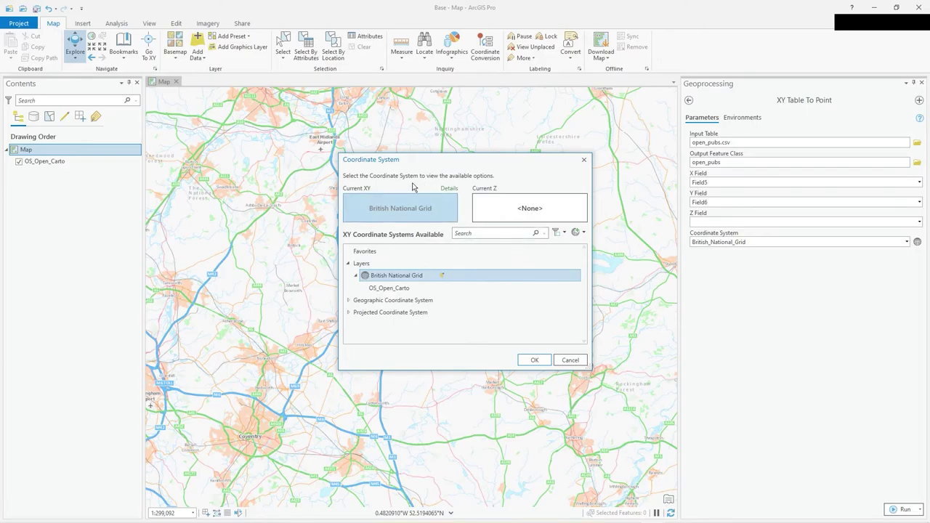
pyautogui.click(585, 234)
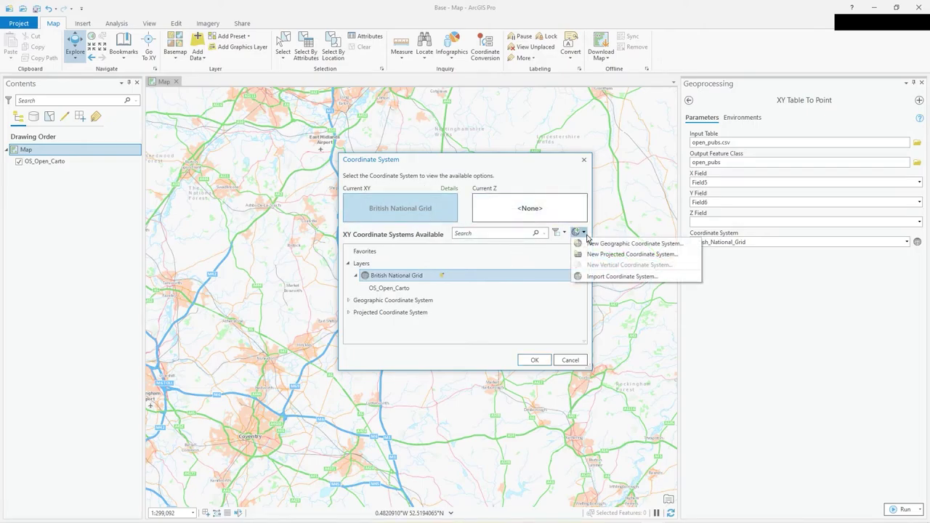
pyautogui.click(585, 233)
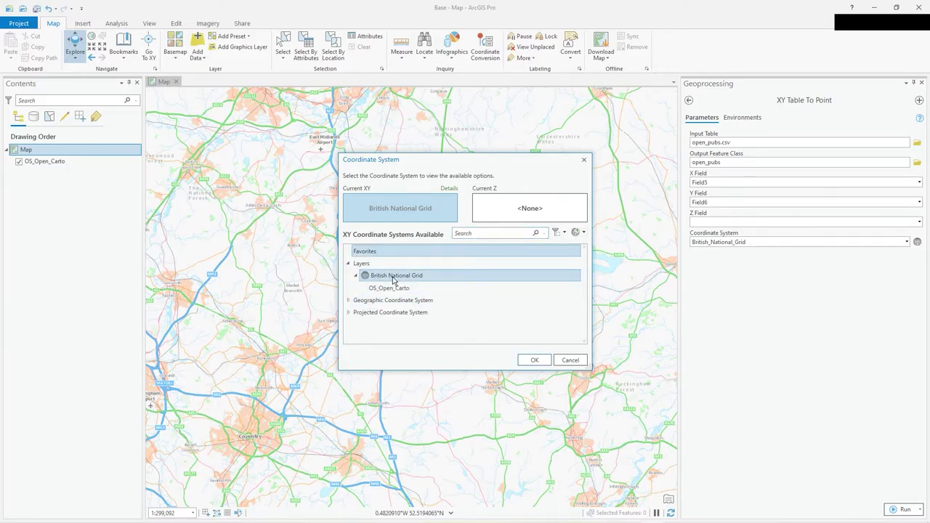
pyautogui.click(568, 360)
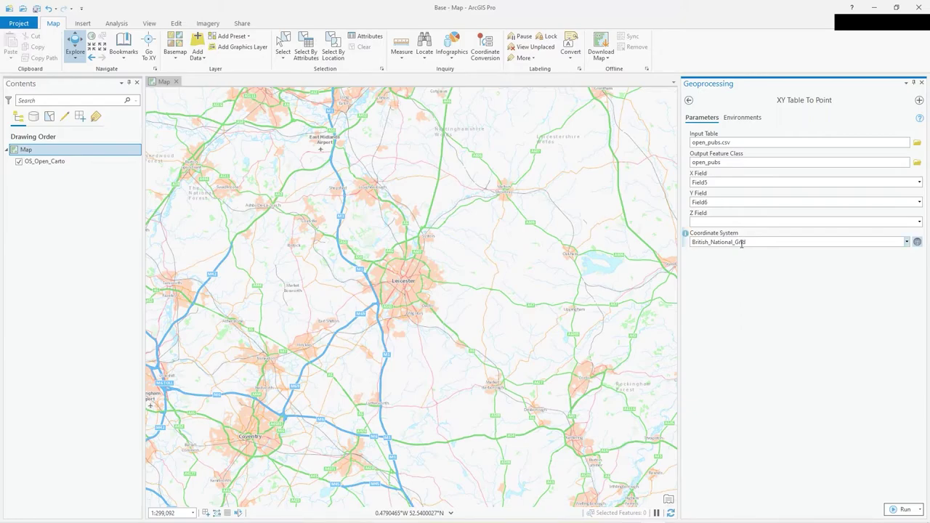
pyautogui.moveTo(741, 244)
# - Run XY Table To Point and zoom in on the new open_pubs points
pyautogui.click(904, 508)
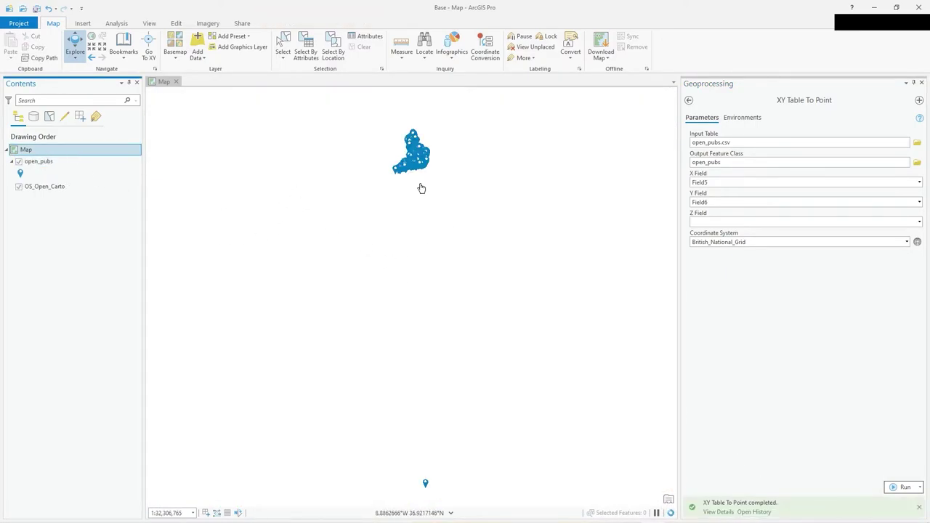
pyautogui.moveTo(421, 186)
pyautogui.mouseDown()
pyautogui.moveTo(428, 303)
pyautogui.moveTo(451, 111)
pyautogui.moveTo(461, 266)
pyautogui.mouseUp()
pyautogui.scroll(2, 454, 270)
pyautogui.scroll(3, 455, 270)
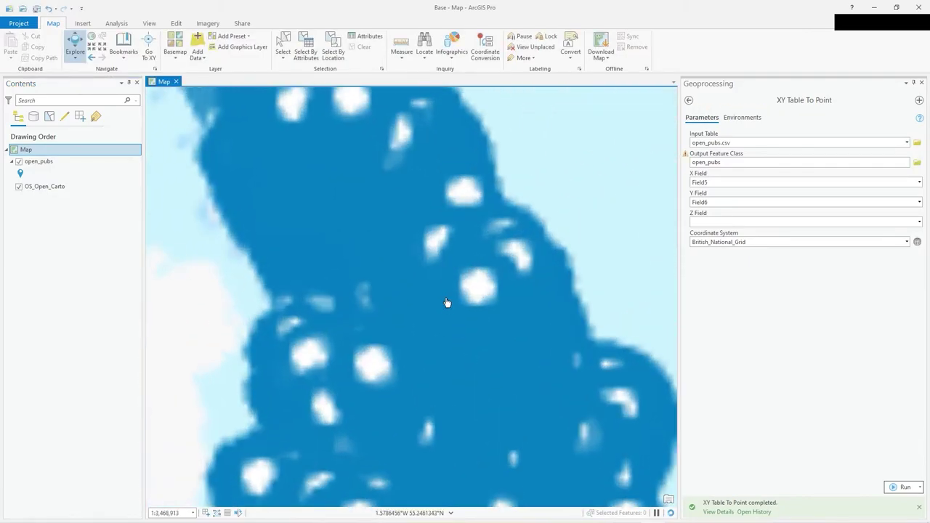
pyautogui.scroll(2, 429, 320)
pyautogui.scroll(3, 430, 320)
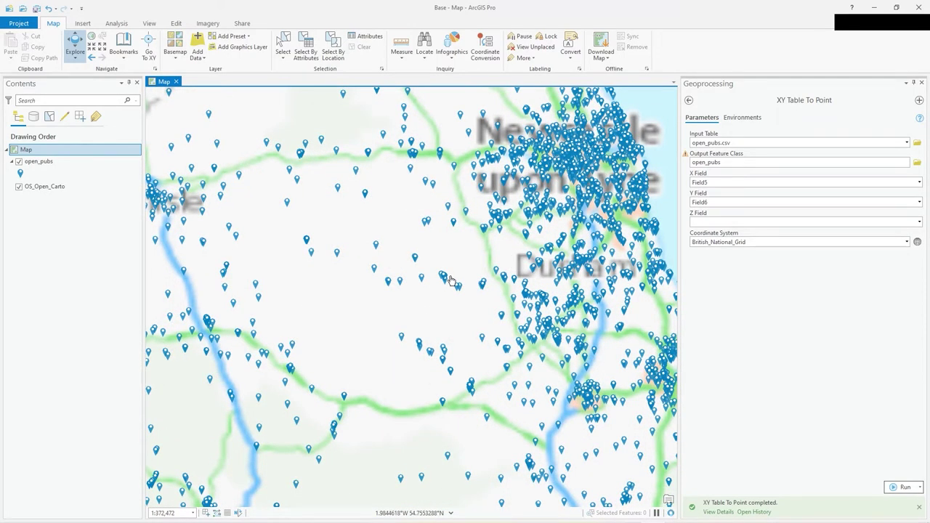
pyautogui.scroll(-1, 451, 280)
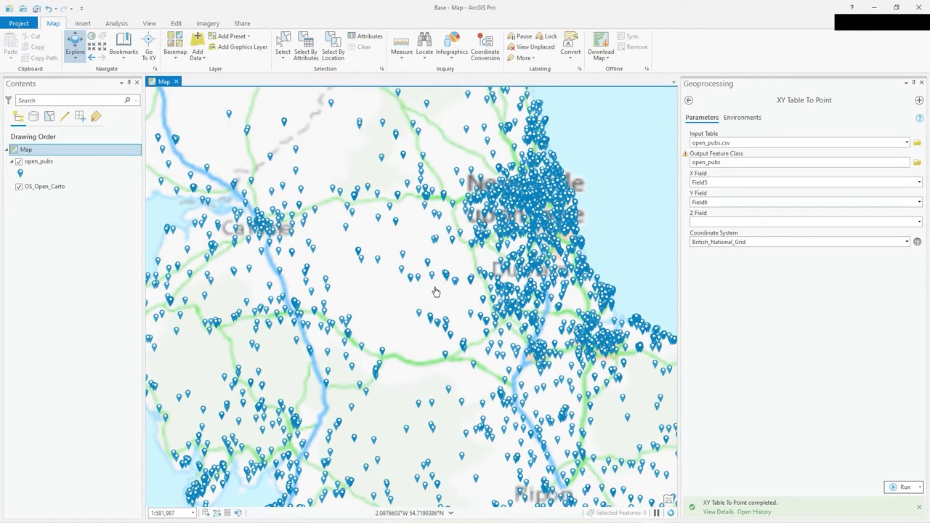
# - Pan across northern England, the Humber and down to the dense Midlands pubs
pyautogui.moveTo(432, 291); pyautogui.dragTo(443, 182)
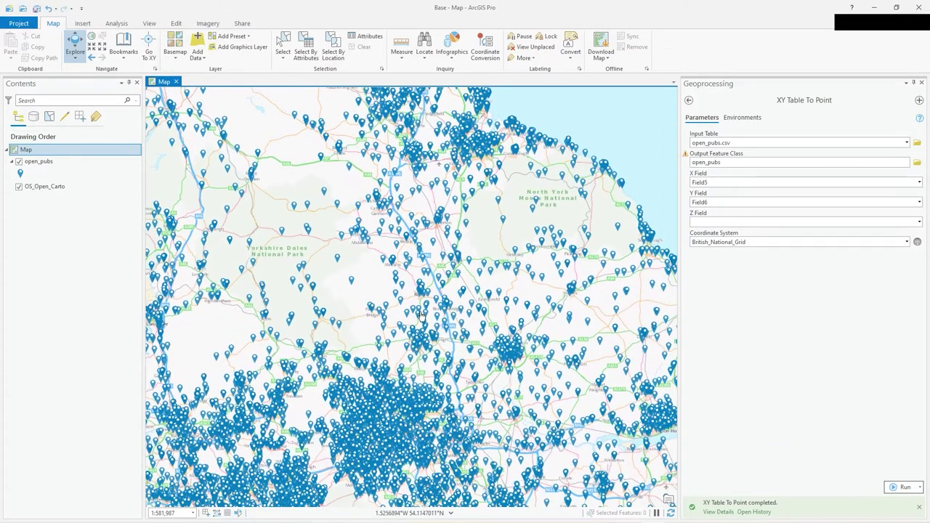
pyautogui.moveTo(466, 334); pyautogui.dragTo(480, 232)
pyautogui.moveTo(509, 393); pyautogui.dragTo(379, 293)
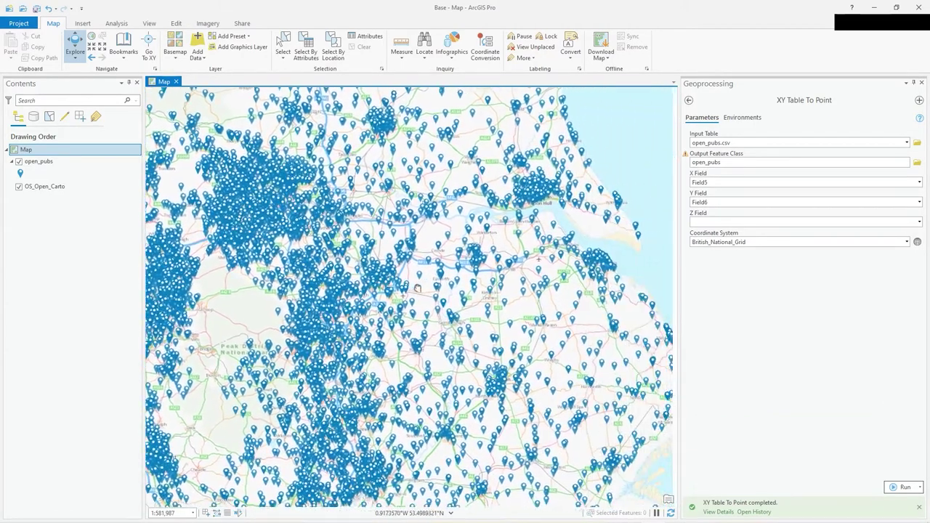
pyautogui.moveTo(572, 250); pyautogui.dragTo(554, 276)
pyautogui.moveTo(465, 305); pyautogui.dragTo(477, 191)
pyautogui.moveTo(498, 309); pyautogui.dragTo(531, 209)
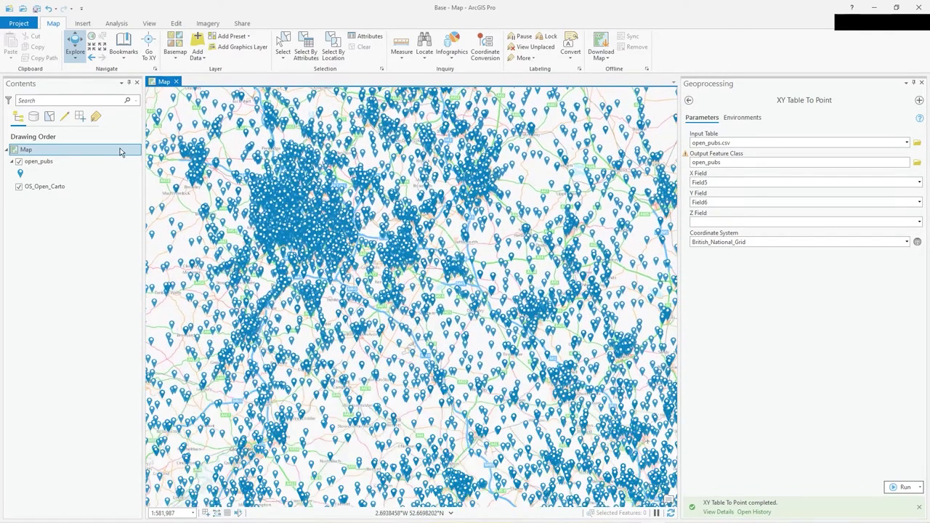
# - Toggle the open_pubs layer off and on, then zoom in past Leicester to Syston
pyautogui.click(19, 162)
pyautogui.moveTo(398, 312); pyautogui.dragTo(426, 388)
pyautogui.scroll(3, 473, 260)
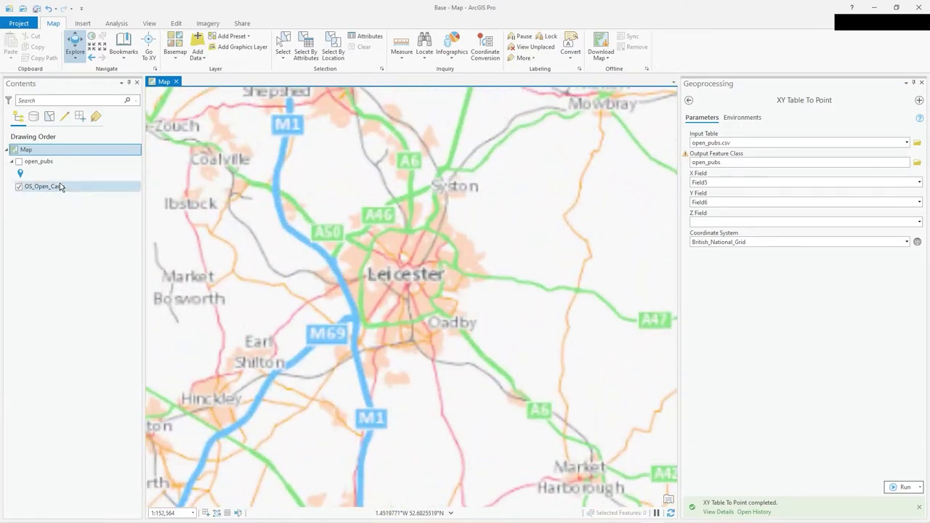
pyautogui.click(18, 161)
pyautogui.scroll(3, 400, 262)
pyautogui.scroll(1, 400, 266)
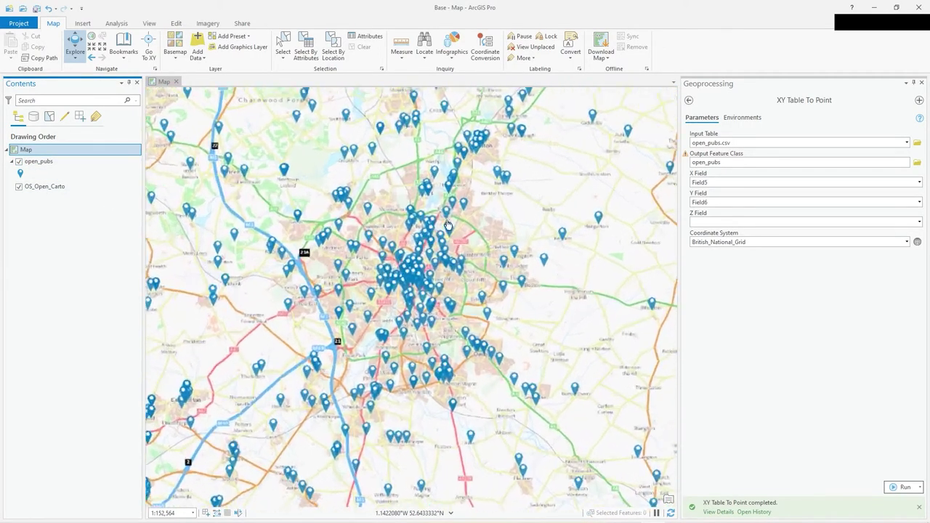
pyautogui.moveTo(465, 195); pyautogui.dragTo(452, 234)
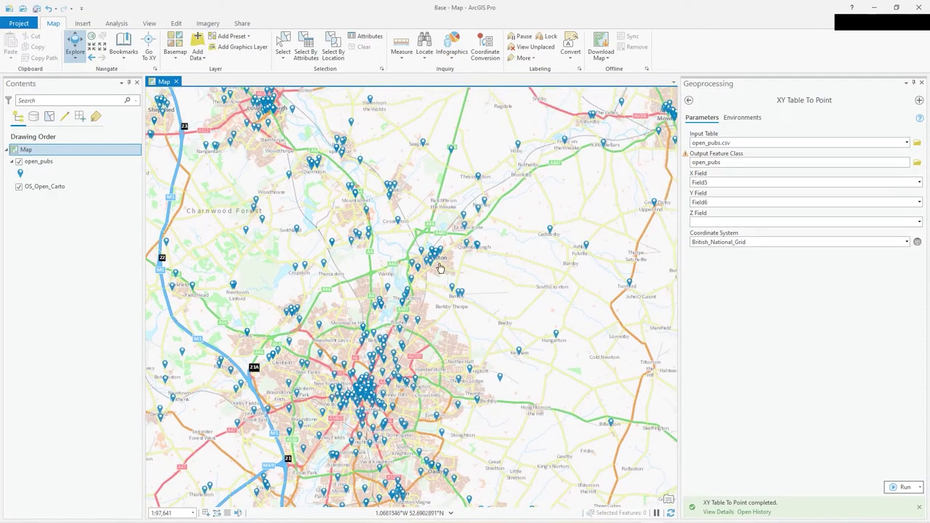
pyautogui.scroll(2, 439, 257)
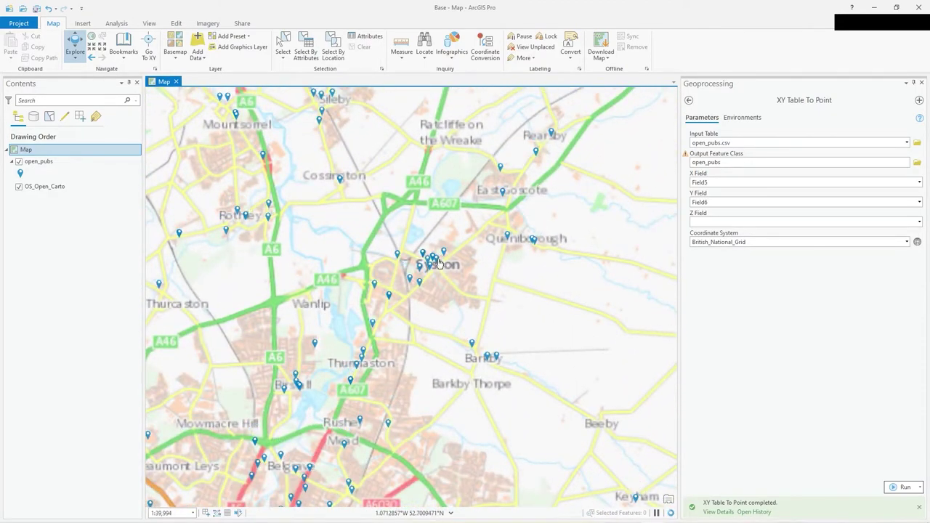
pyautogui.scroll(3, 436, 258)
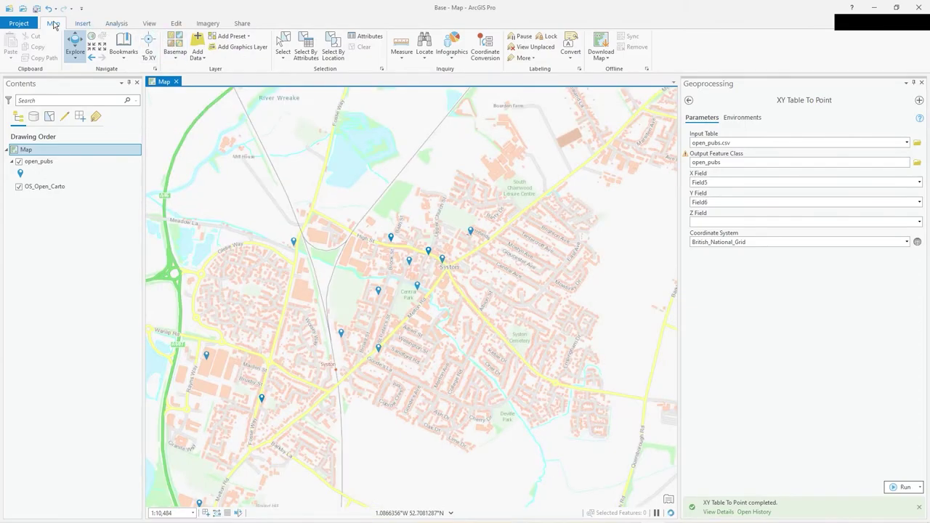
pyautogui.click(197, 51)
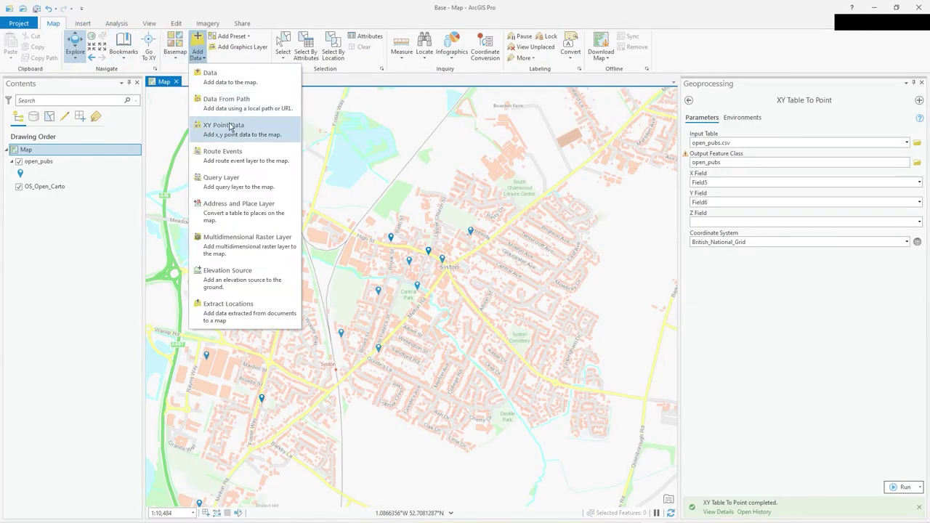
pyautogui.click(196, 47)
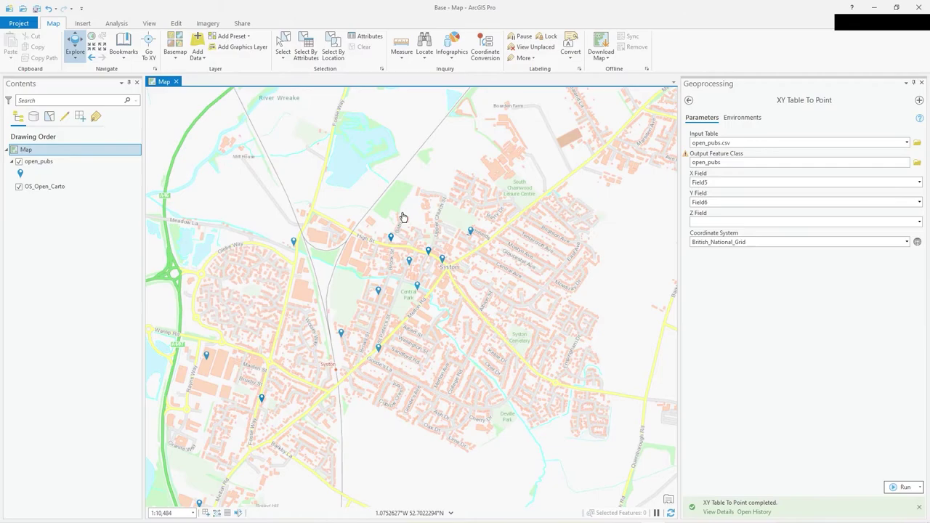
pyautogui.click(429, 253)
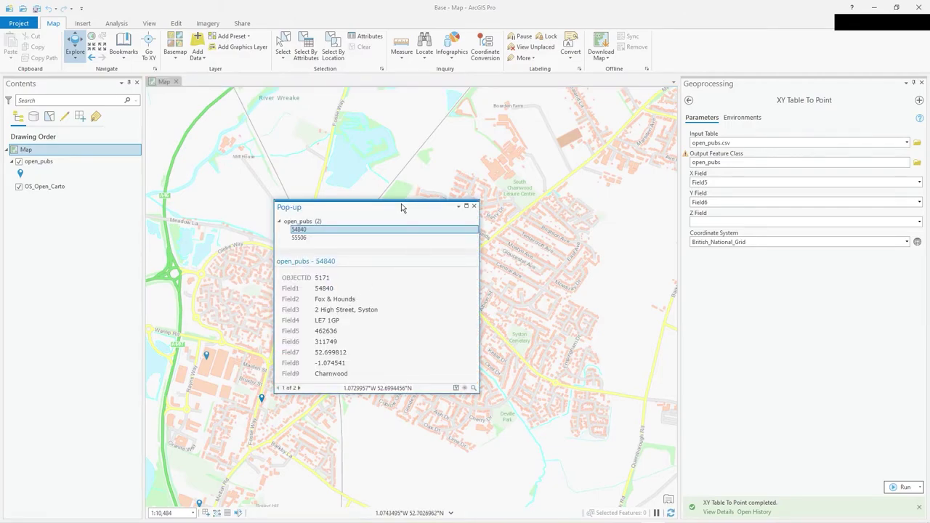
pyautogui.moveTo(404, 208); pyautogui.dragTo(271, 162)
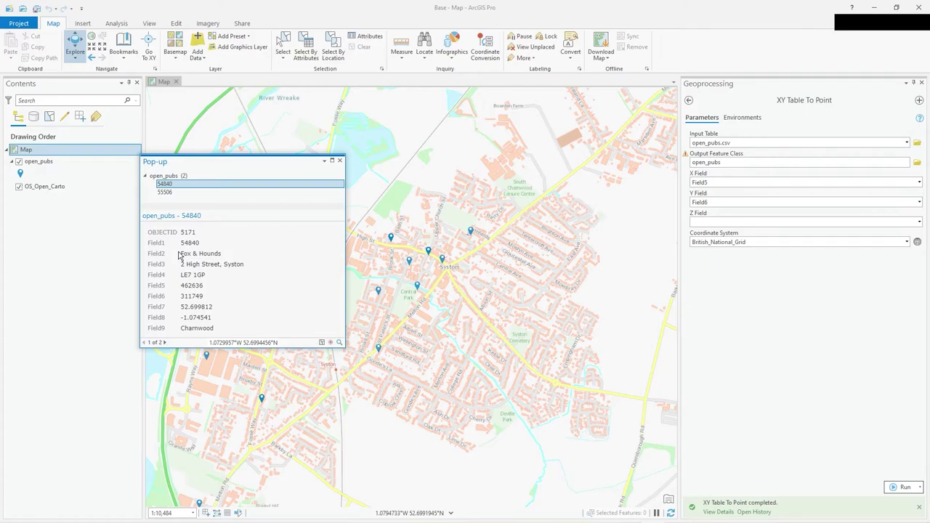
pyautogui.moveTo(181, 253); pyautogui.dragTo(224, 256)
pyautogui.click(204, 265)
pyautogui.moveTo(165, 253)
pyautogui.mouseDown()
pyautogui.moveTo(167, 335)
pyautogui.moveTo(164, 248)
pyautogui.mouseUp()
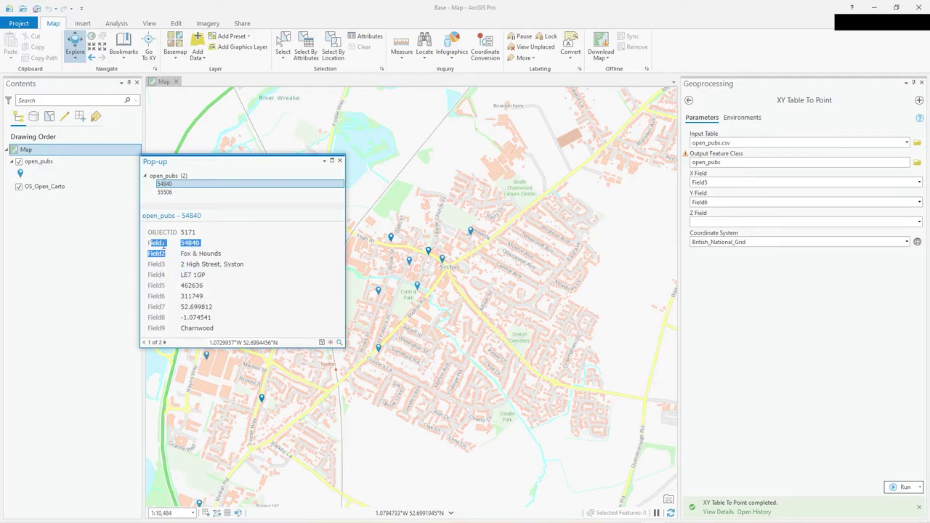
pyautogui.click(165, 248)
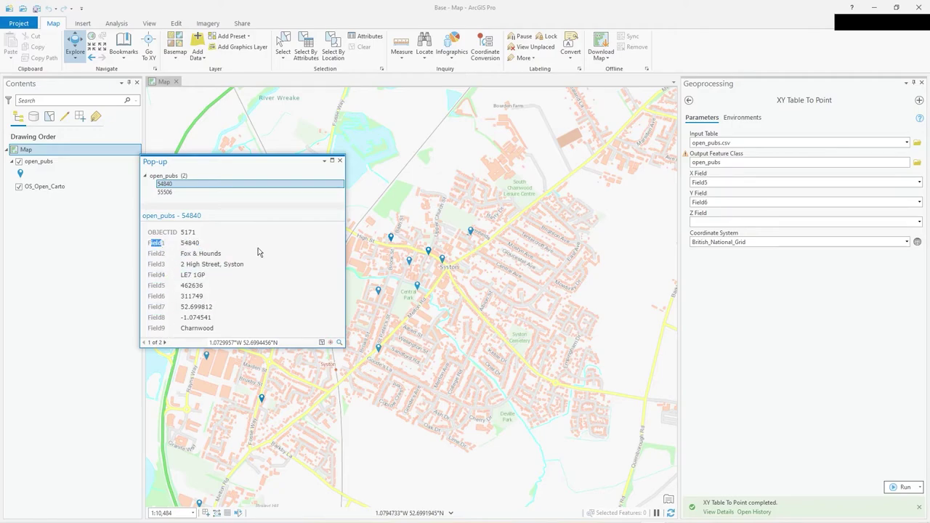
pyautogui.click(339, 162)
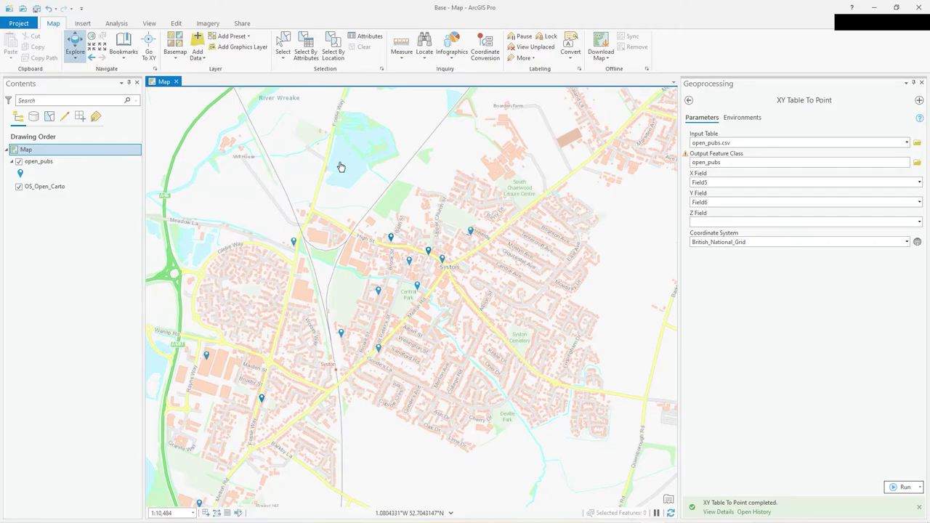
# - Open the Alter Field tool from Analysis > Tools
pyautogui.click(107, 24)
pyautogui.click(112, 47)
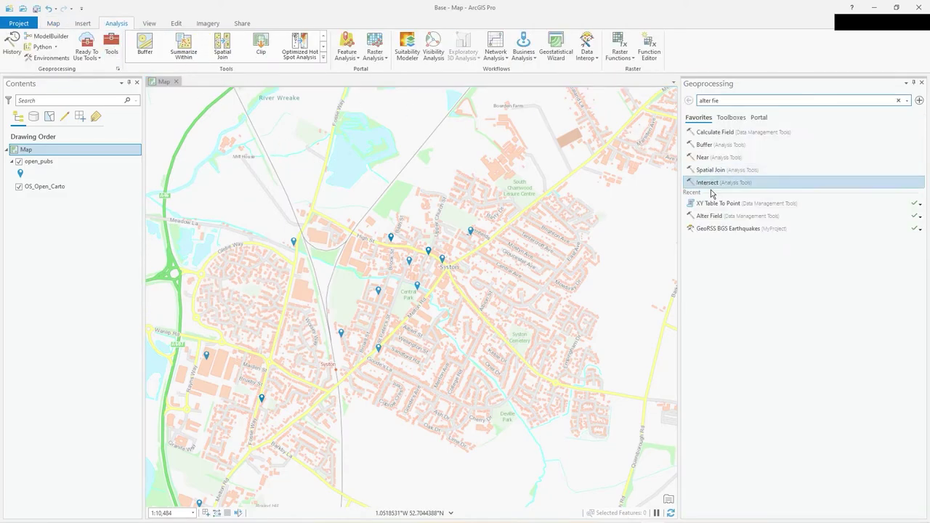
pyautogui.click(720, 218)
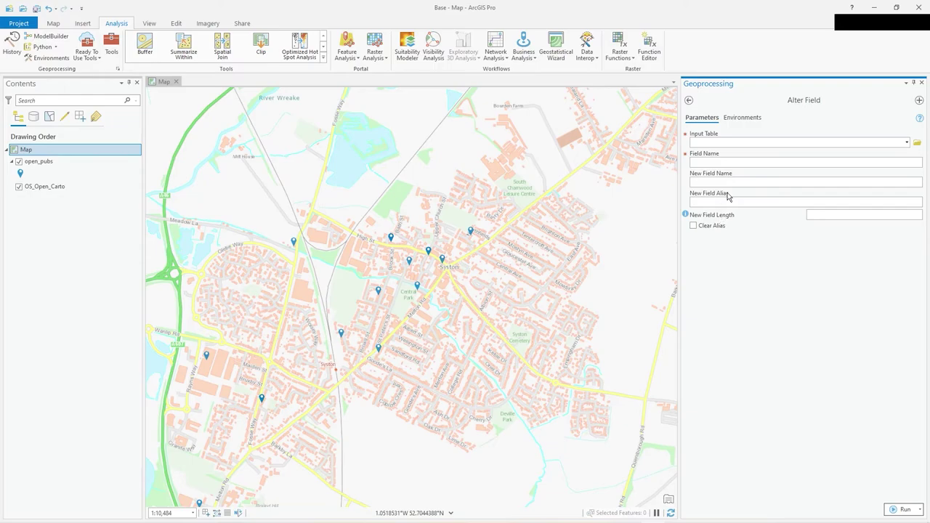
# - Set Input Table to open_pubs and Field Name to Field5, ready to name it easting
pyautogui.click(904, 143)
pyautogui.click(874, 152)
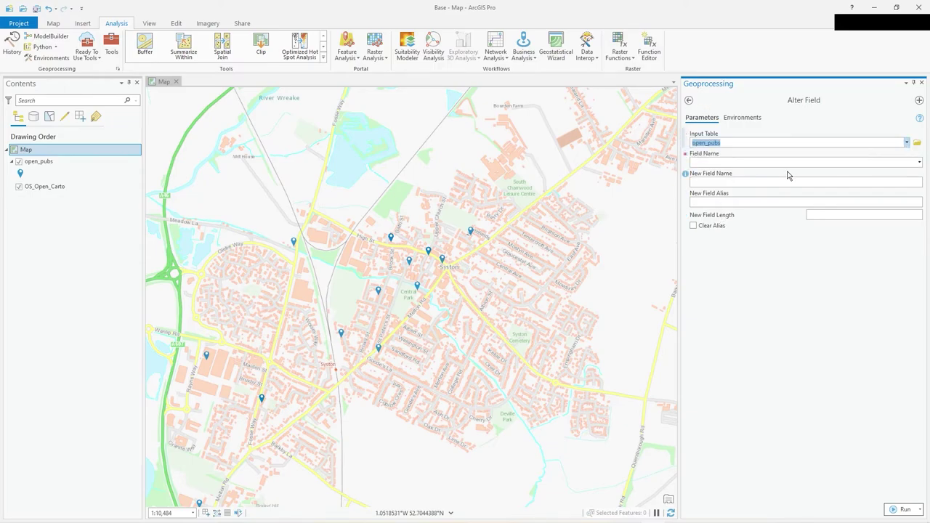
pyautogui.click(920, 162)
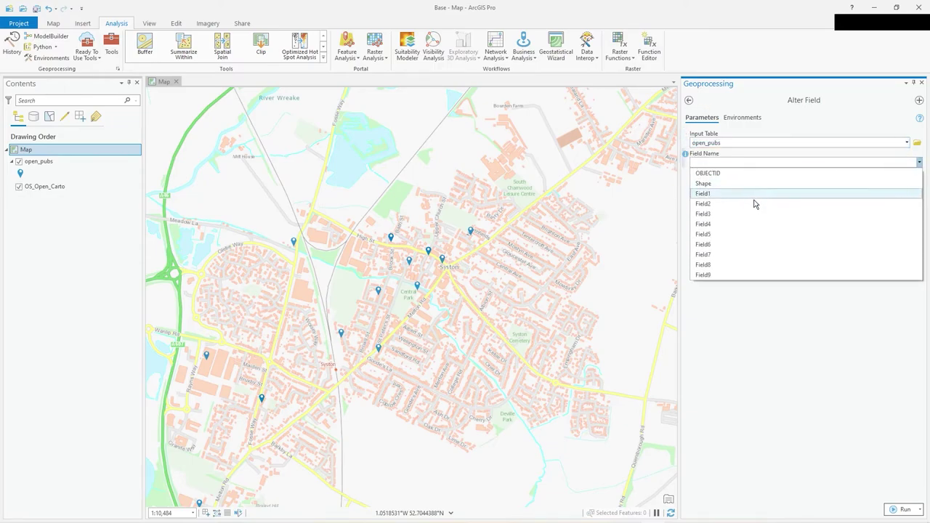
pyautogui.click(749, 233)
pyautogui.click(729, 182)
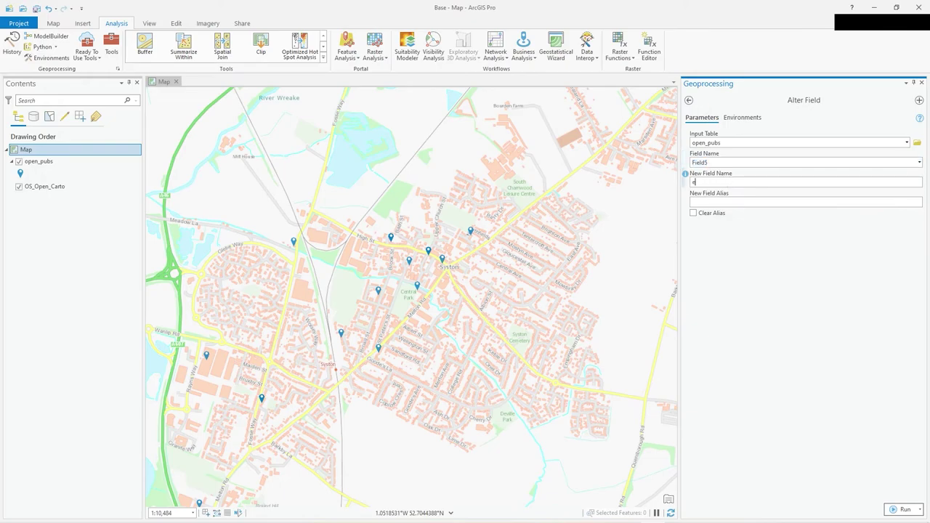